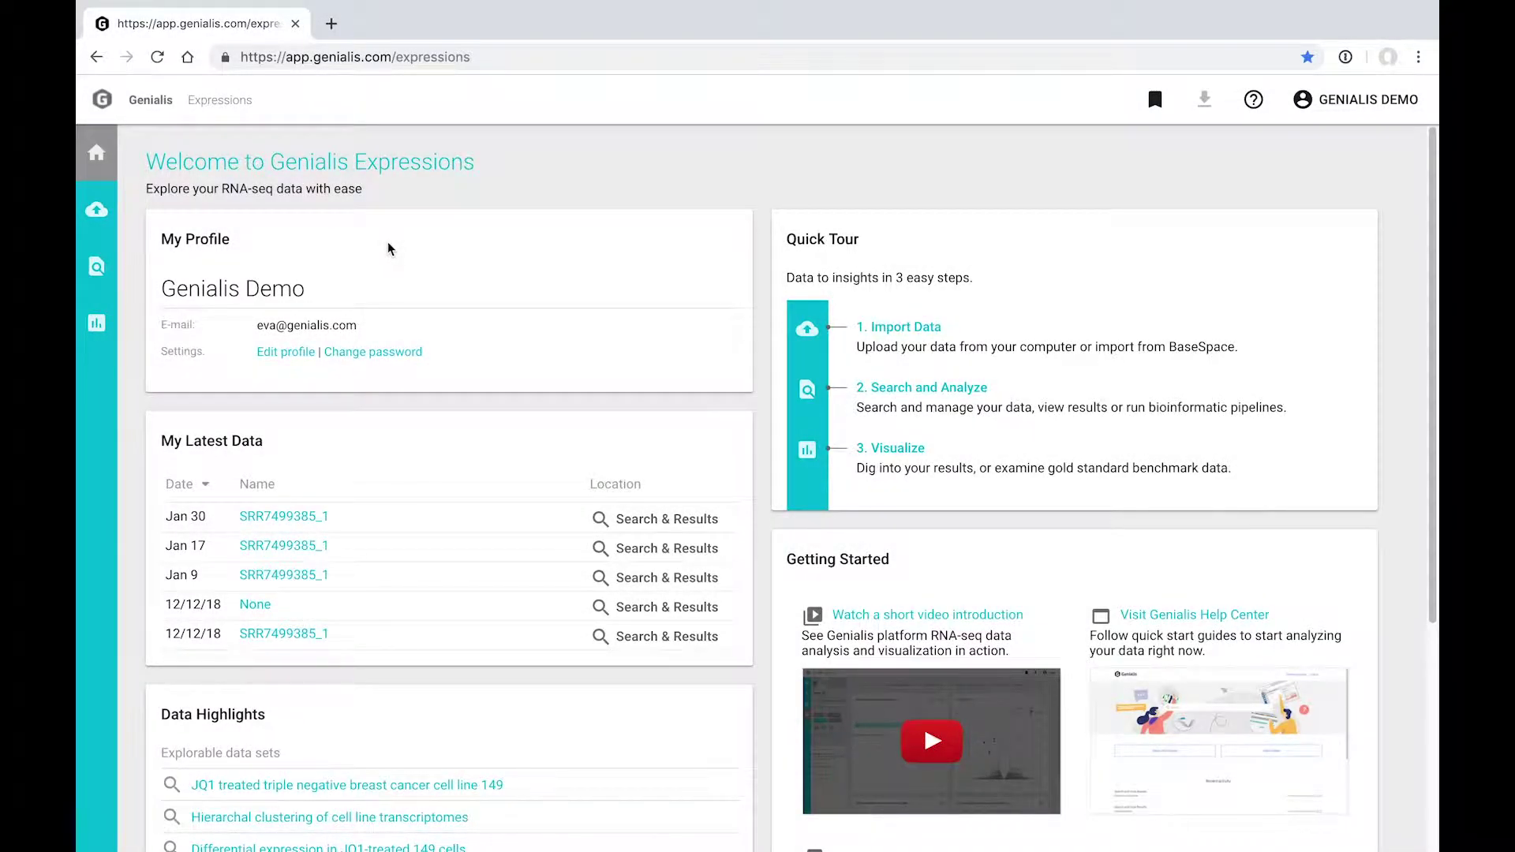
Open the Import Data page from the left sidebar.
click(98, 211)
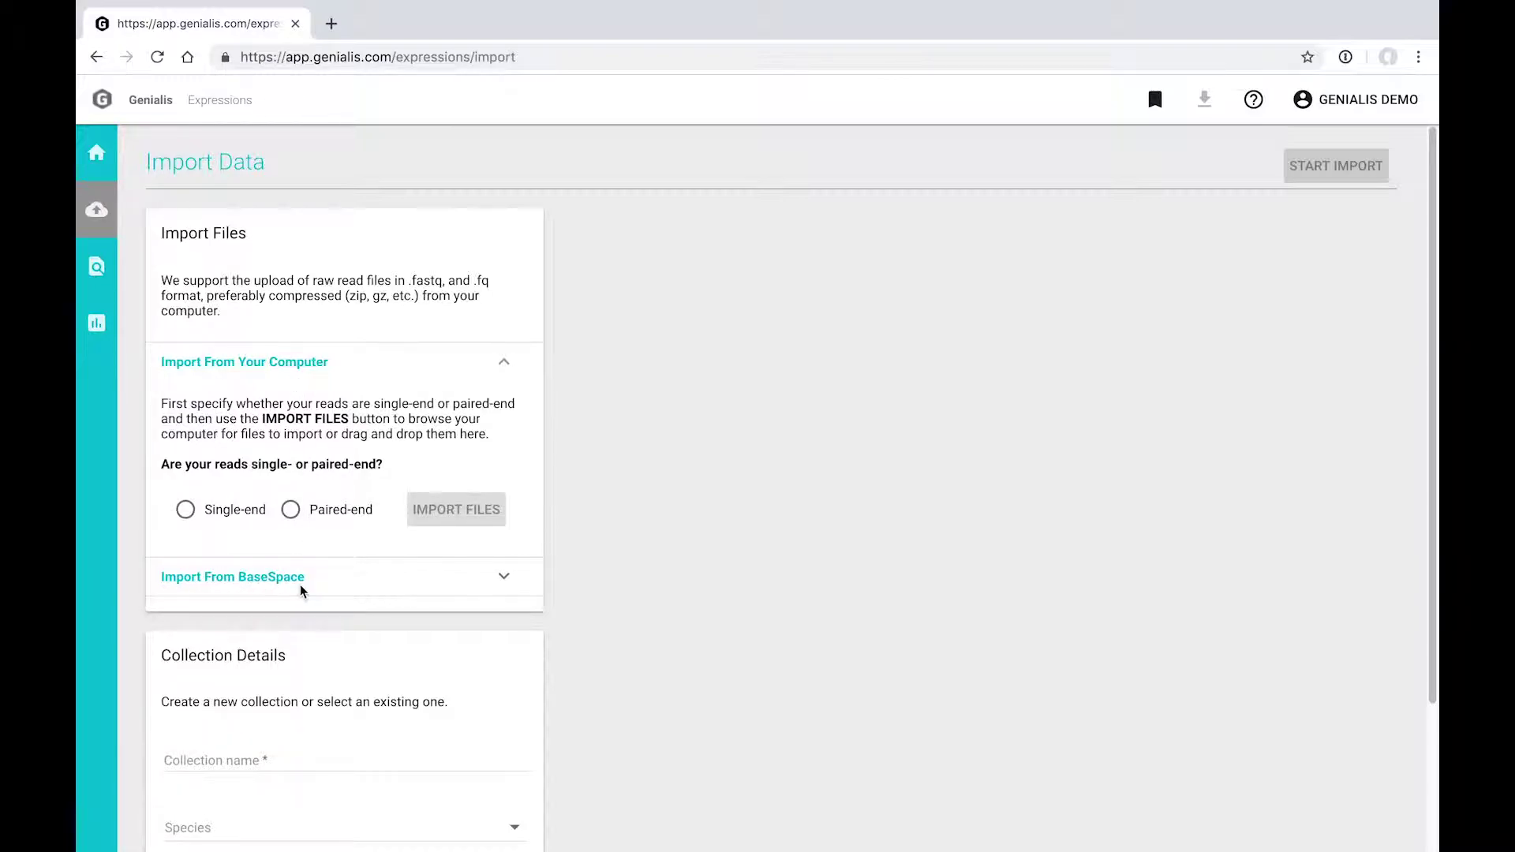
Upload SRR7499385_1 and _2 fastq files as one paired-end sample, with _2 as Mate 2.
click(291, 511)
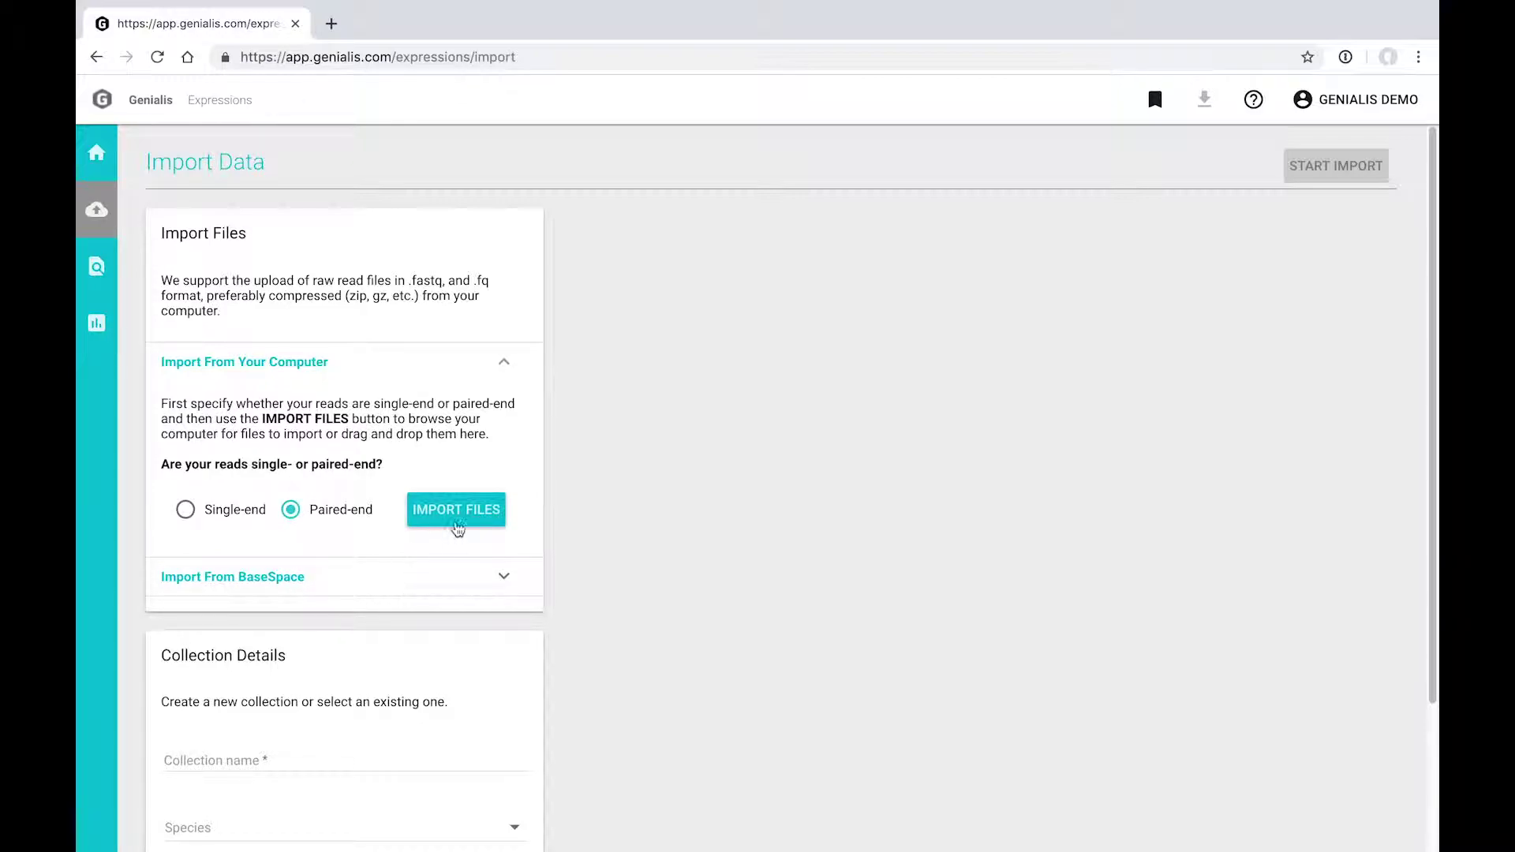
click(456, 511)
click(320, 76)
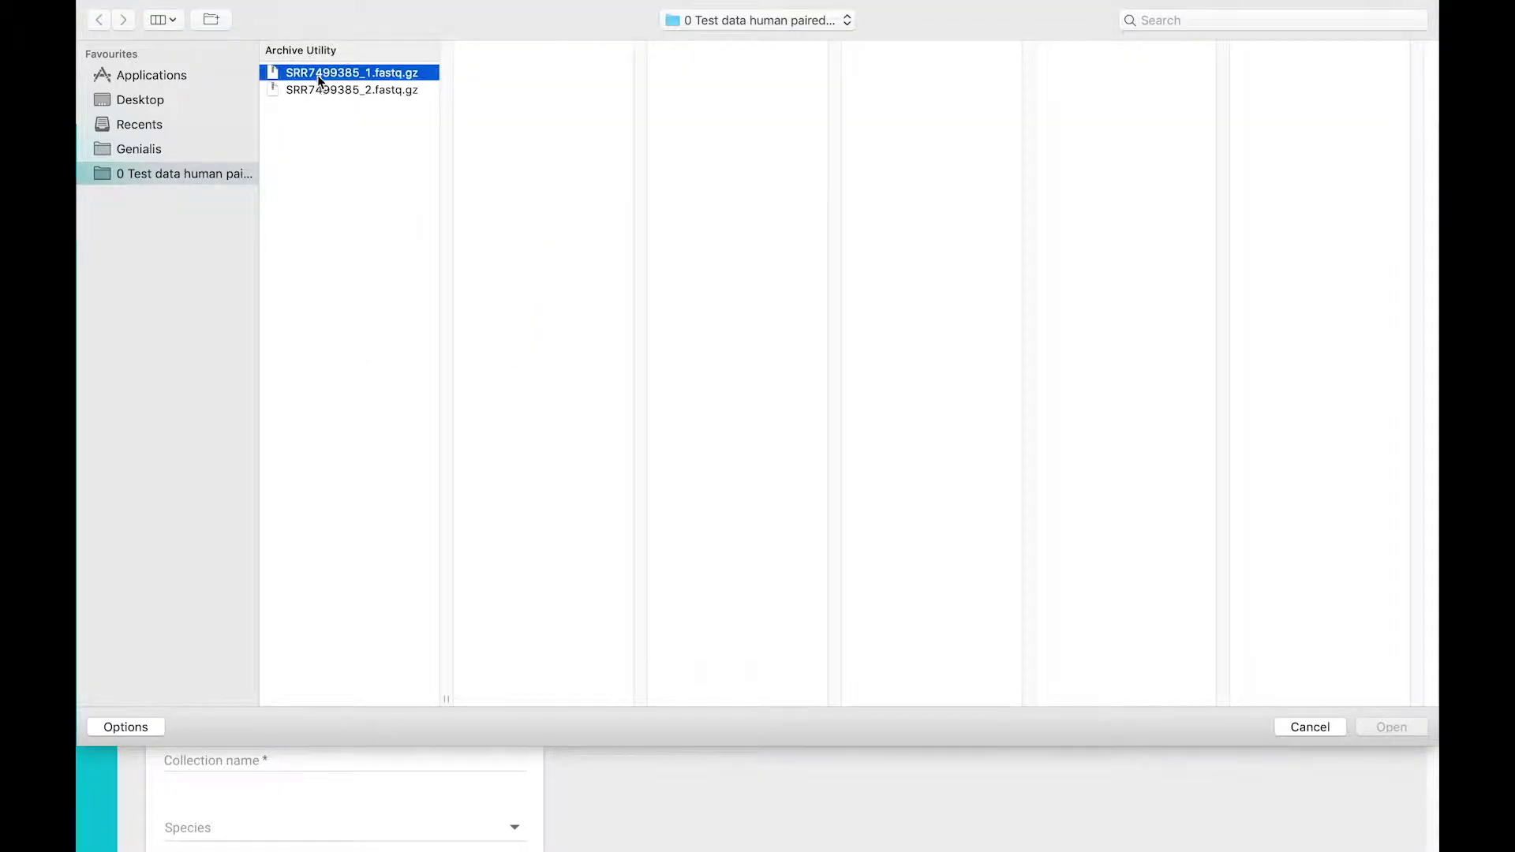
shift+click(331, 90)
click(1391, 727)
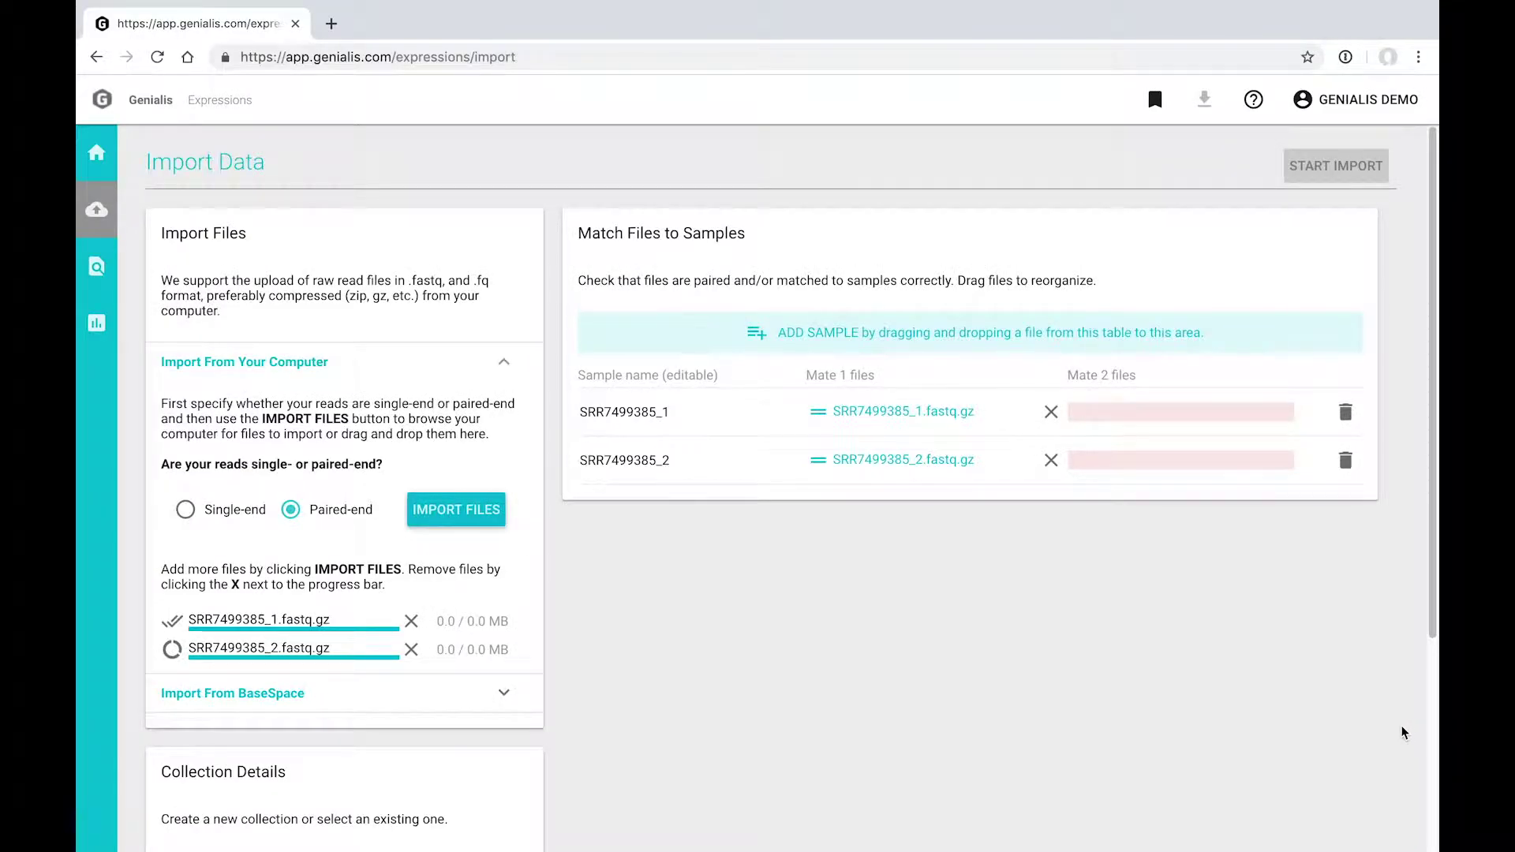
drag(939, 463, 1196, 419)
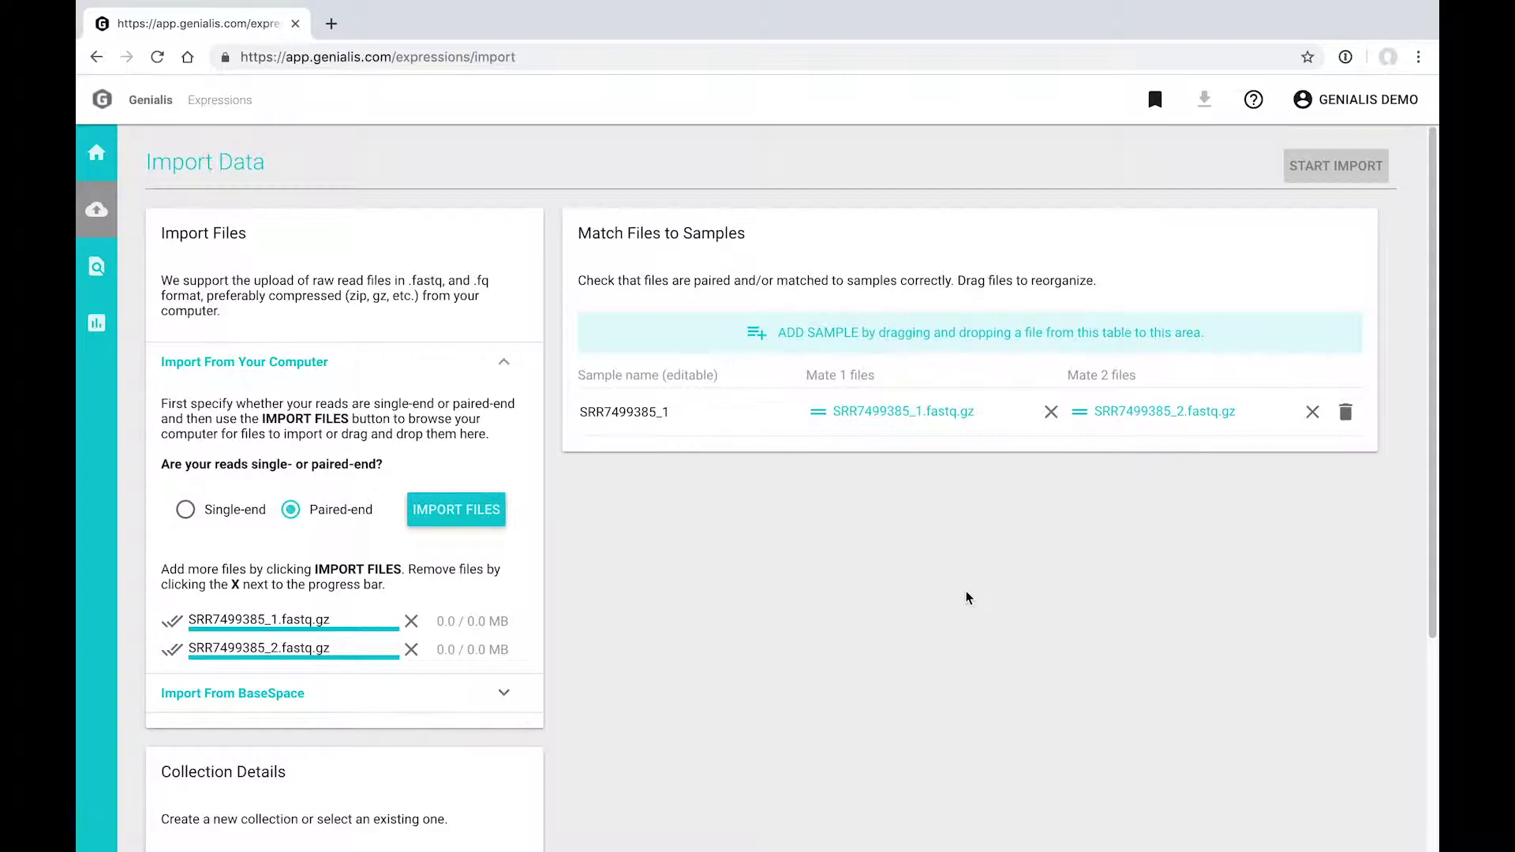
Name the new collection 'demo collection', set species to Homo sapiens, and paste a description.
scroll(967, 598, down, 2)
scroll(967, 598, down, 1)
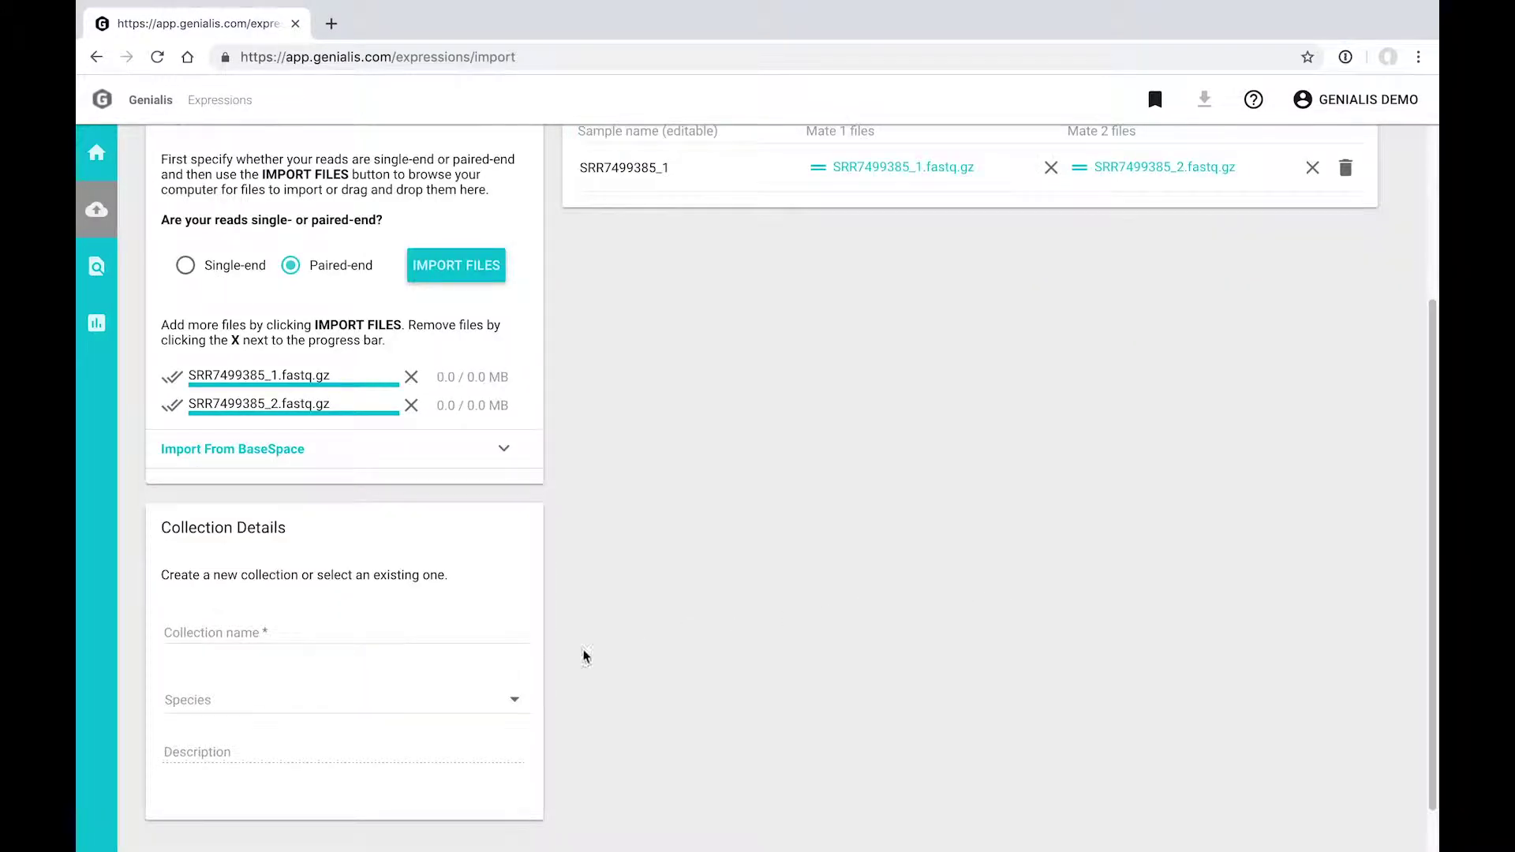
click(297, 638)
text(dem)
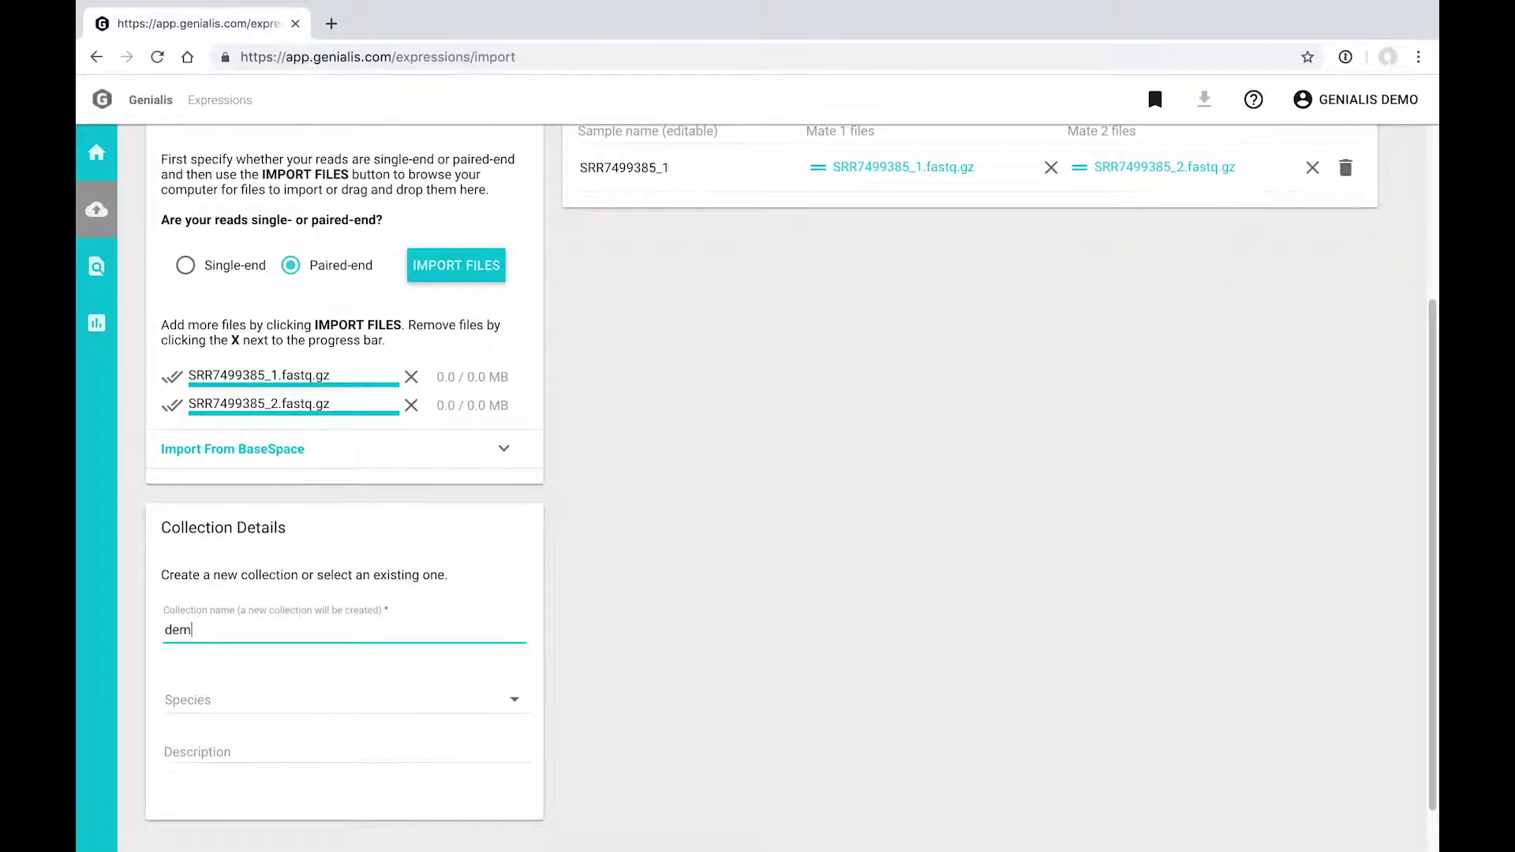
text(o collection)
key(Tab)
click(514, 699)
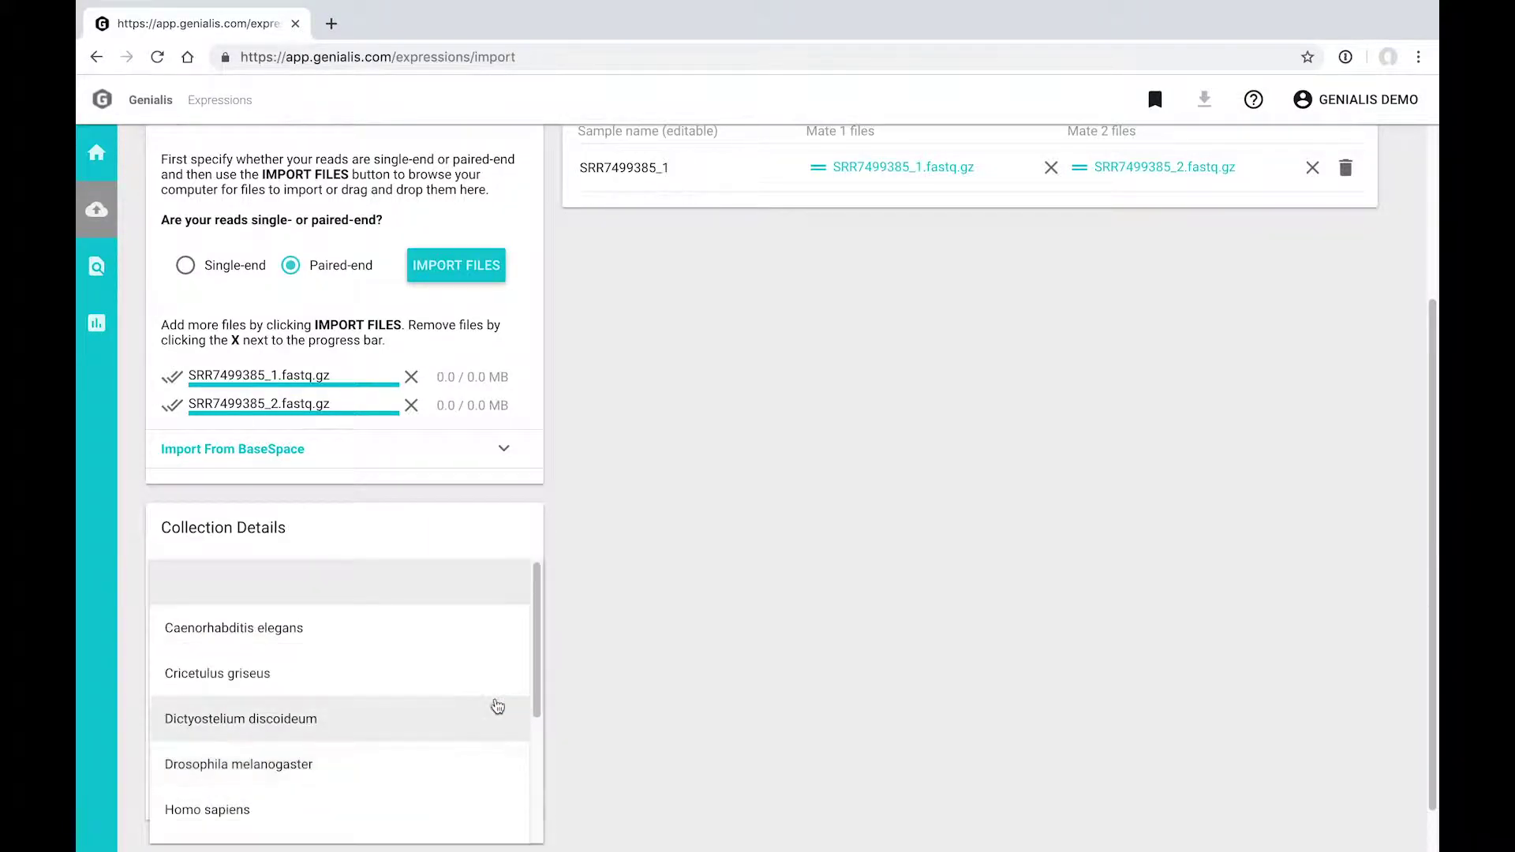
click(223, 823)
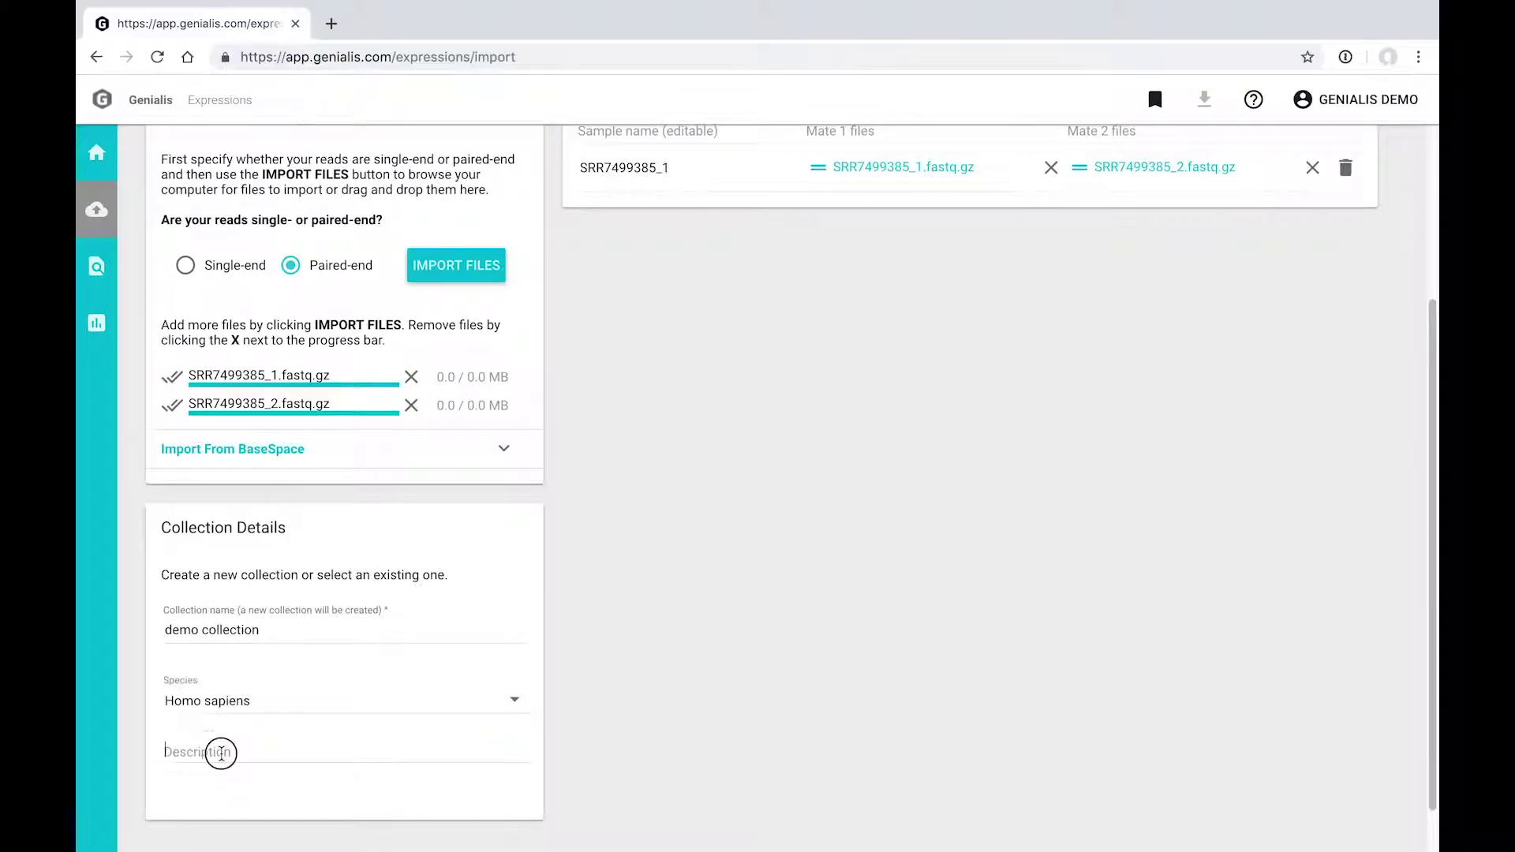
click(220, 750)
text(Lorem ipsum dolor sit amet, consectetur adipiscing elit. Proin fringilla leo tellus. Vivamus fringilla, sapien eu vestibulum consectetur, dolor ante interdum massa, tristique maximus erat nulla et massa. Duis faucibus lorem sed neque venenatis congue.)
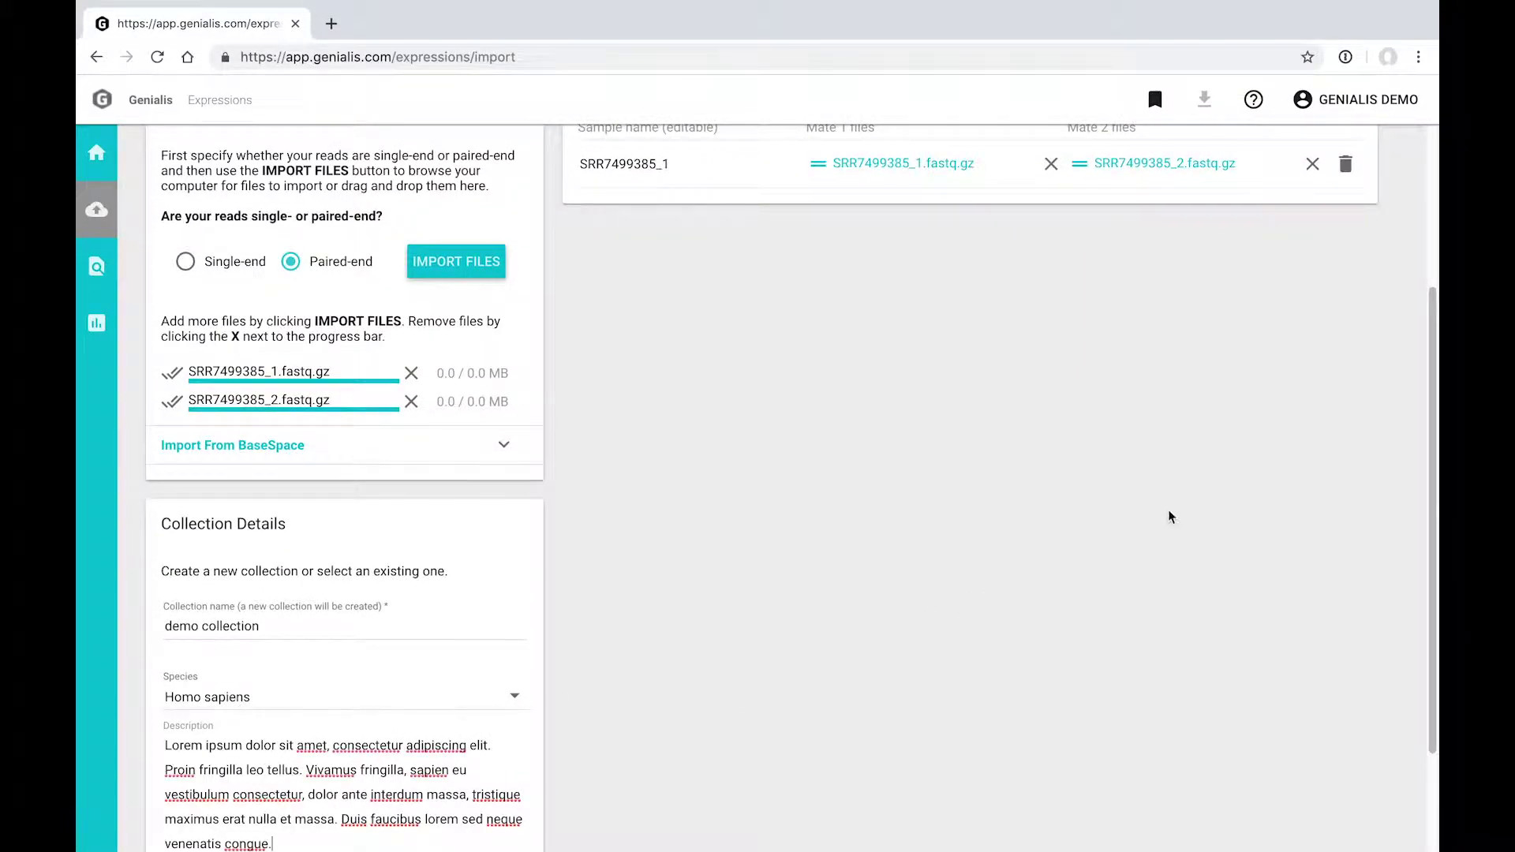
Start importing the paired reads into the new collection.
scroll(1170, 514, up, 3)
scroll(1408, 418, up, 1)
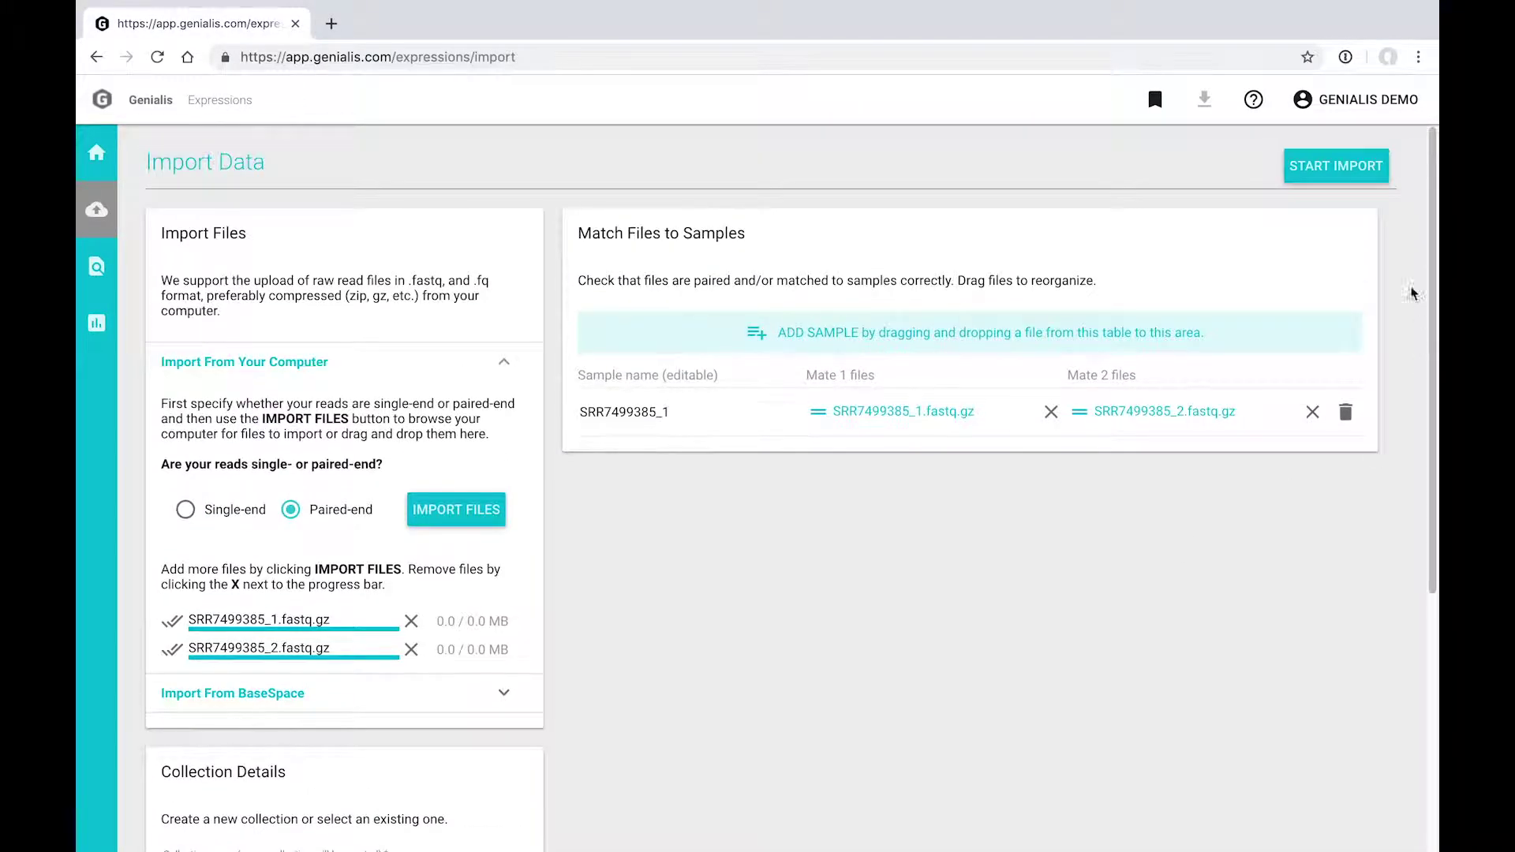
click(1341, 167)
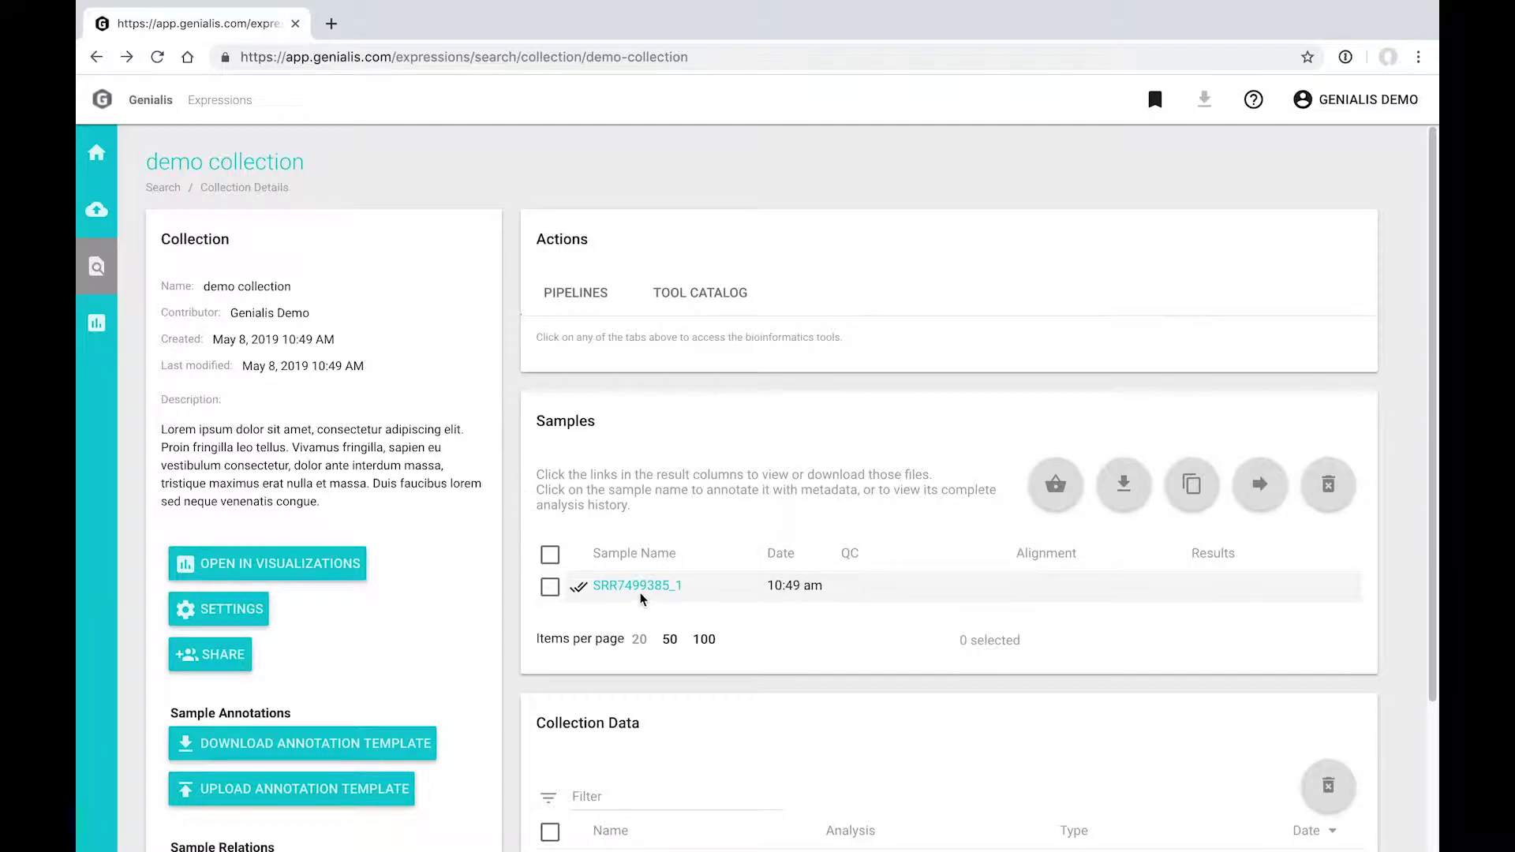
Browse the available pipelines and tool catalog, then choose the Default RNA-seq pipeline.
click(574, 294)
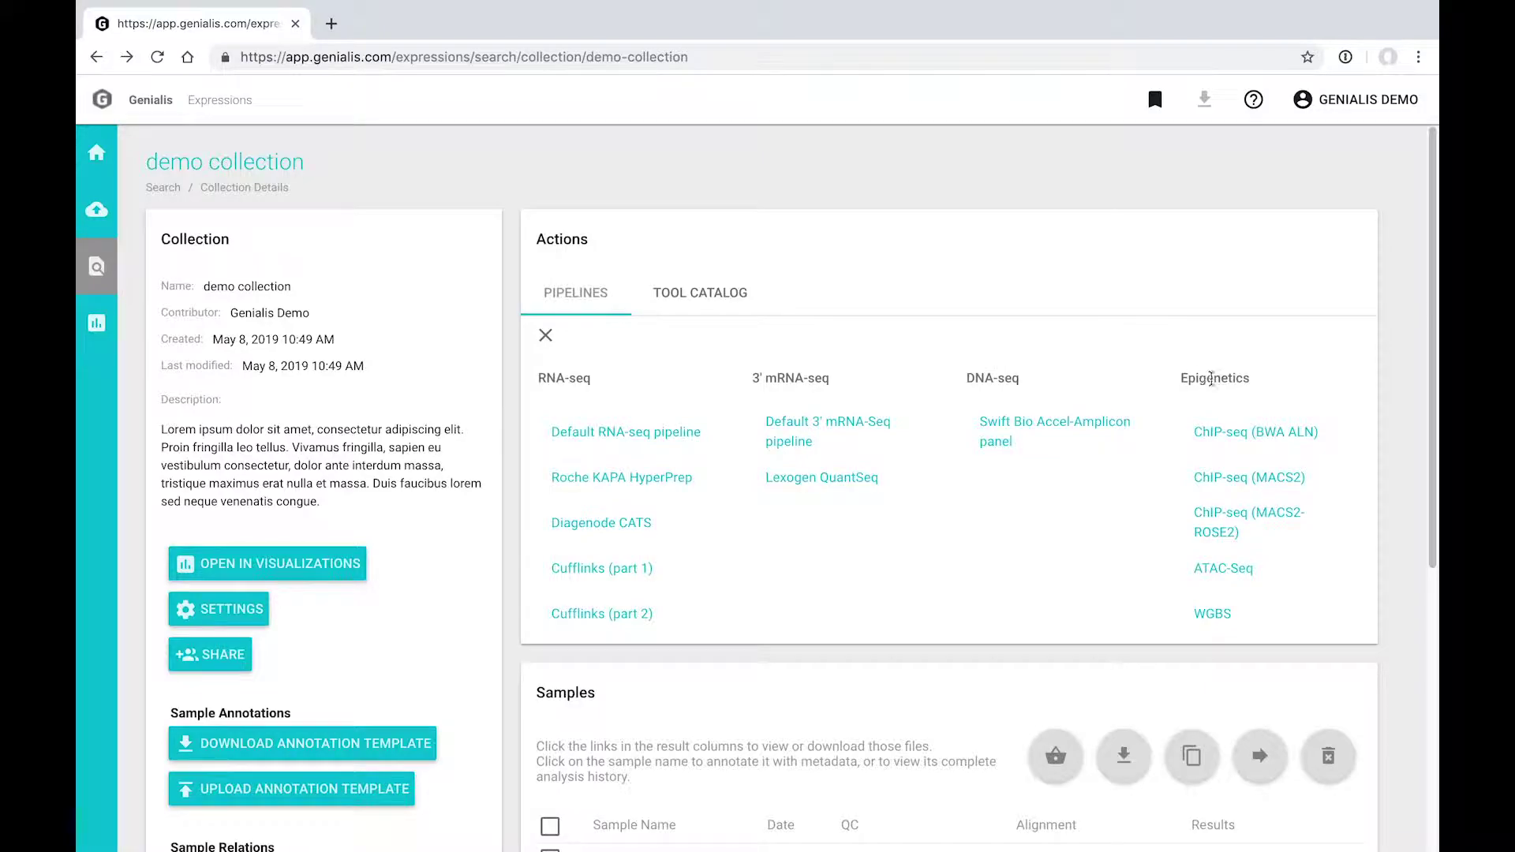
click(707, 296)
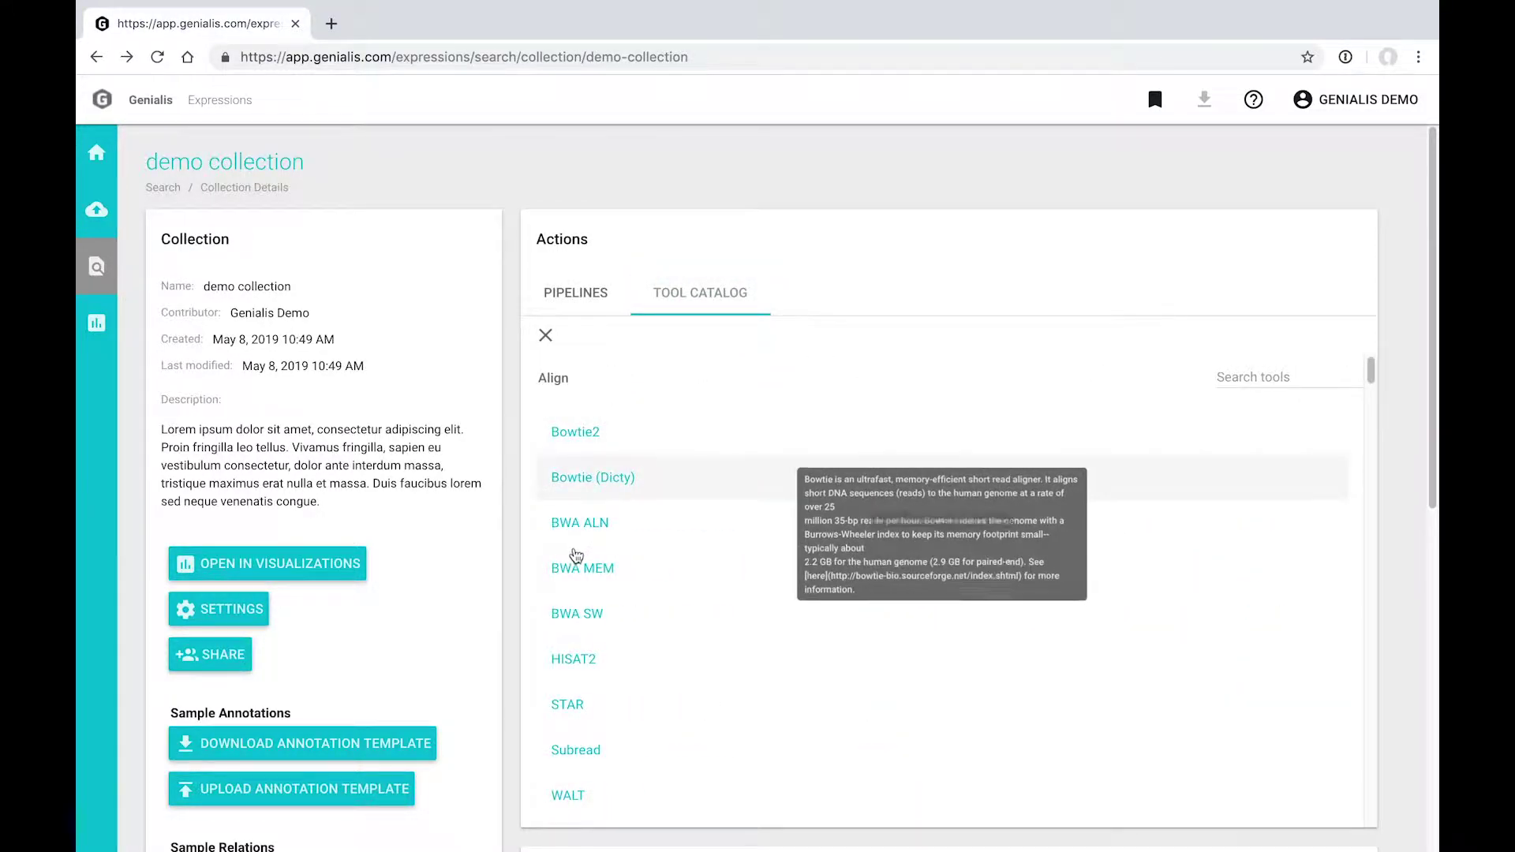
click(587, 289)
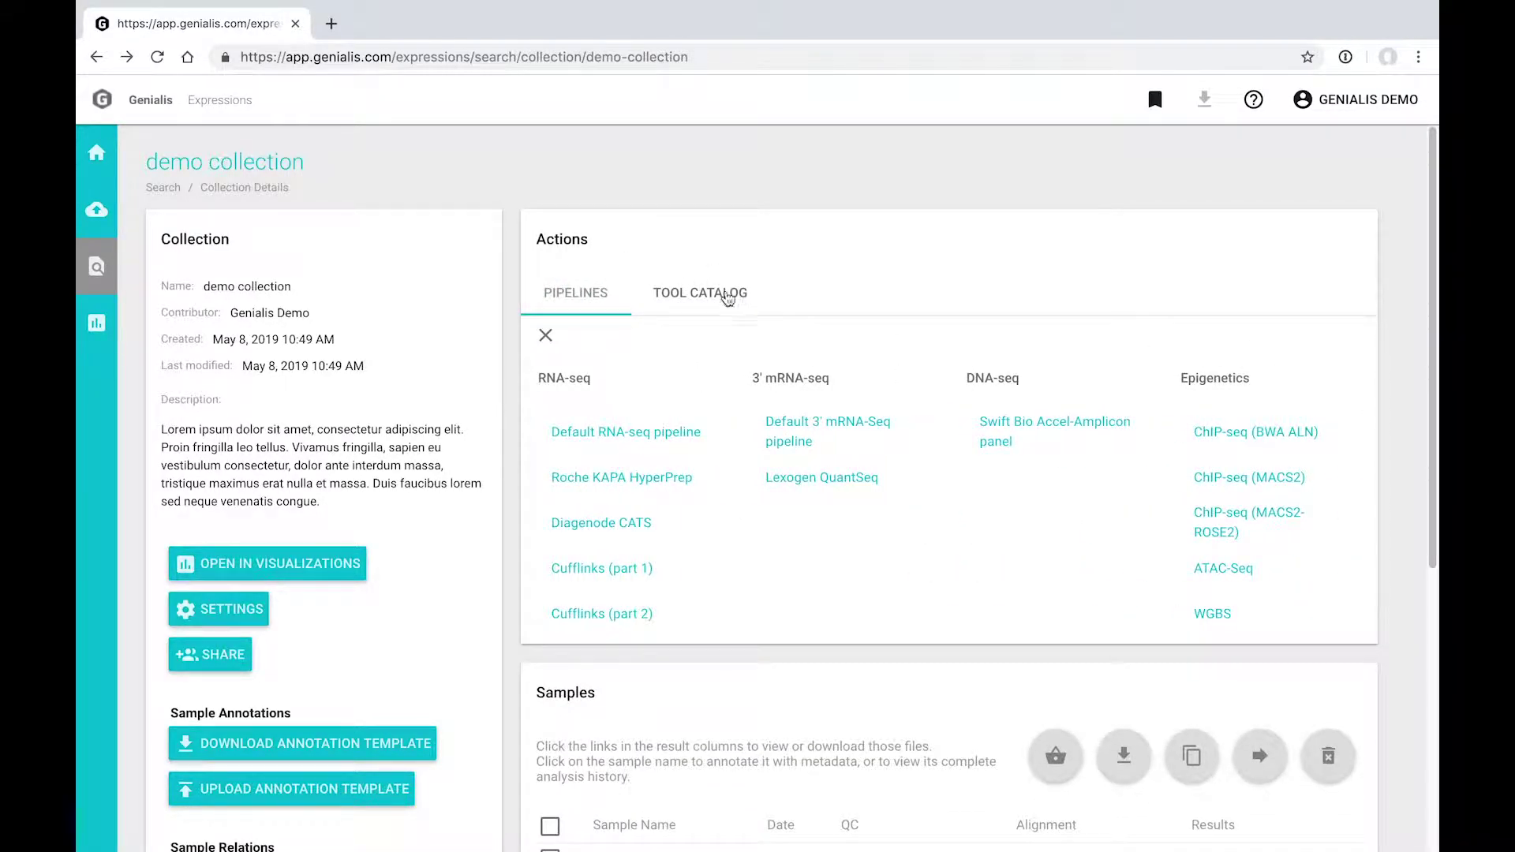
click(658, 431)
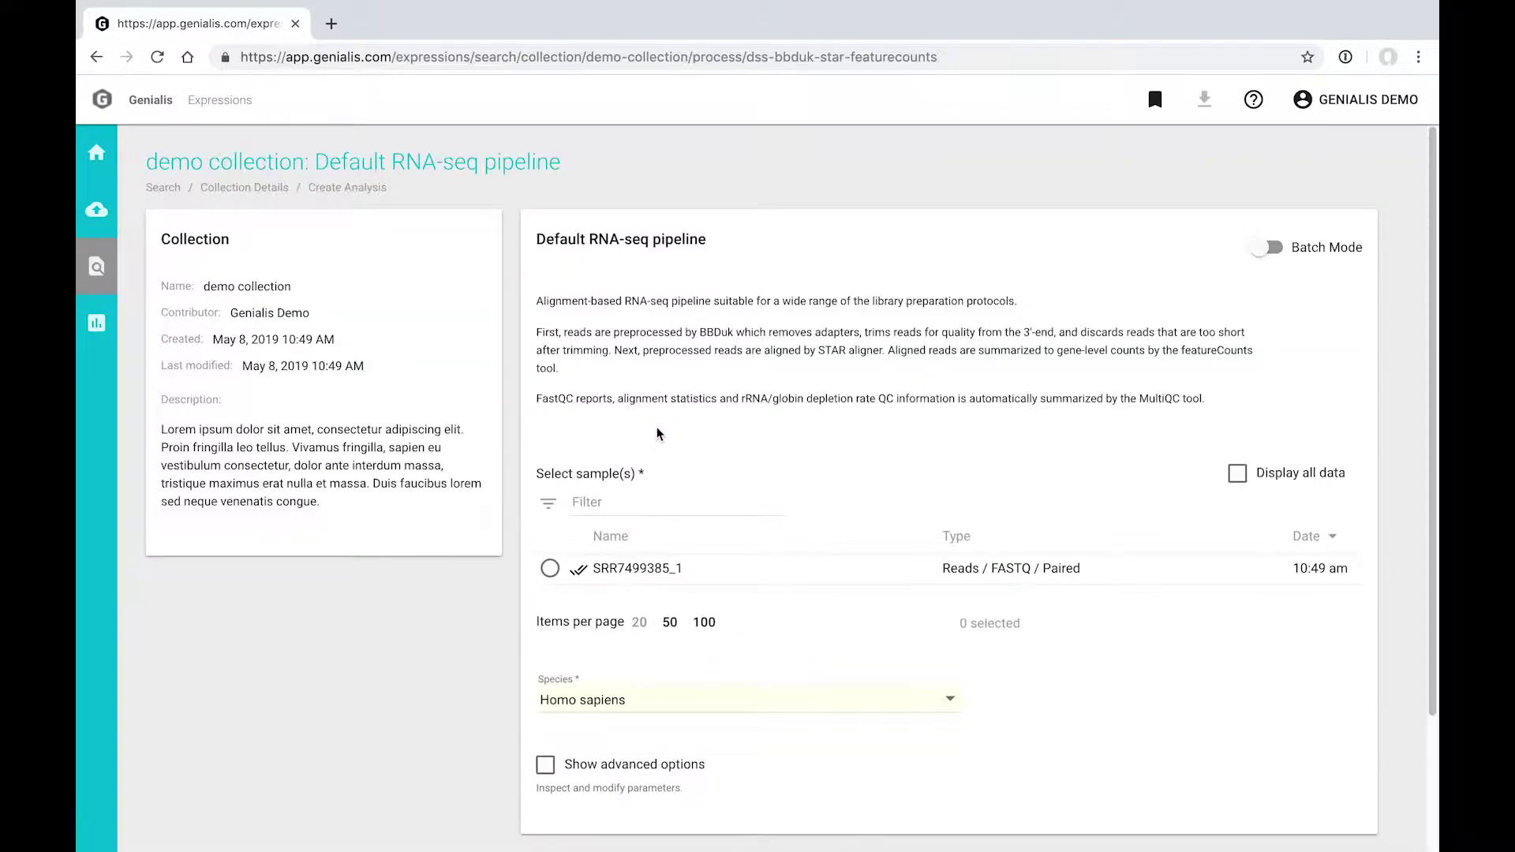
Run the Default RNA-seq pipeline on sample SRR7499385_1 with default advanced options.
click(551, 568)
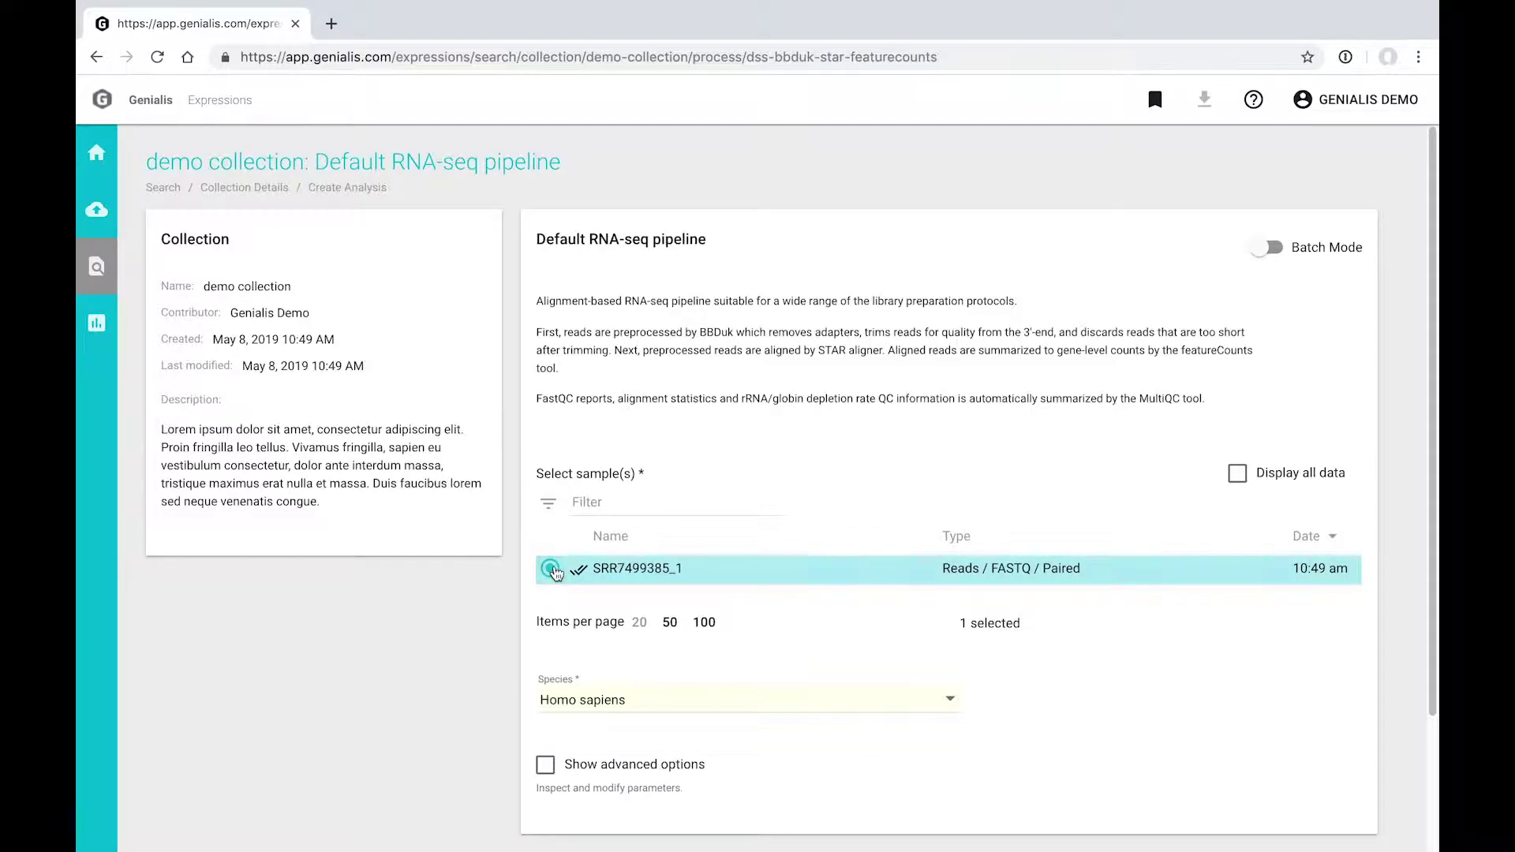
click(546, 764)
scroll(586, 758, down, 1)
scroll(587, 758, down, 2)
scroll(586, 758, up, 2)
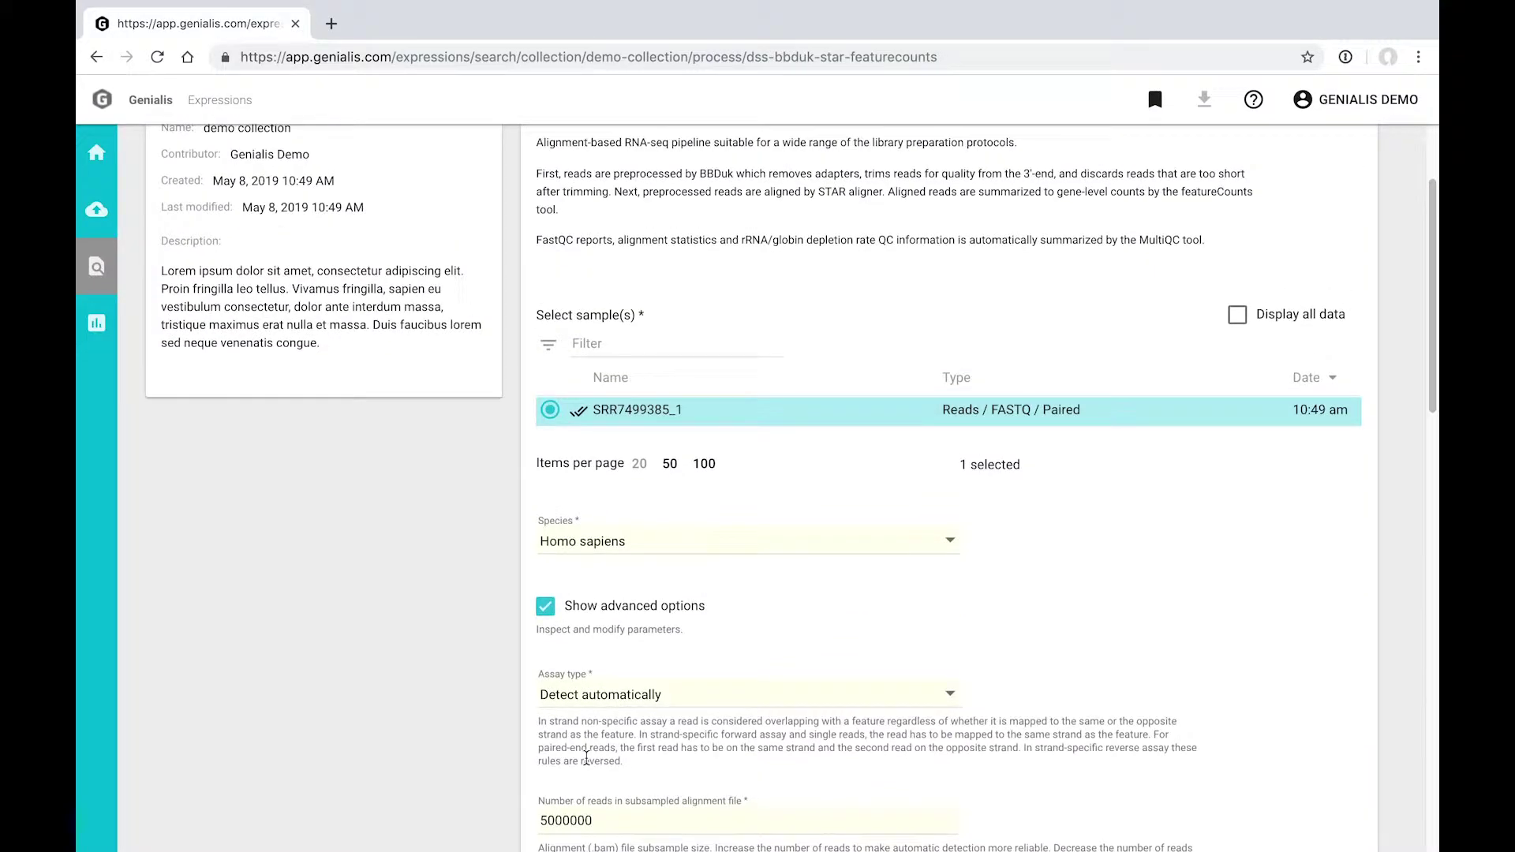
click(545, 684)
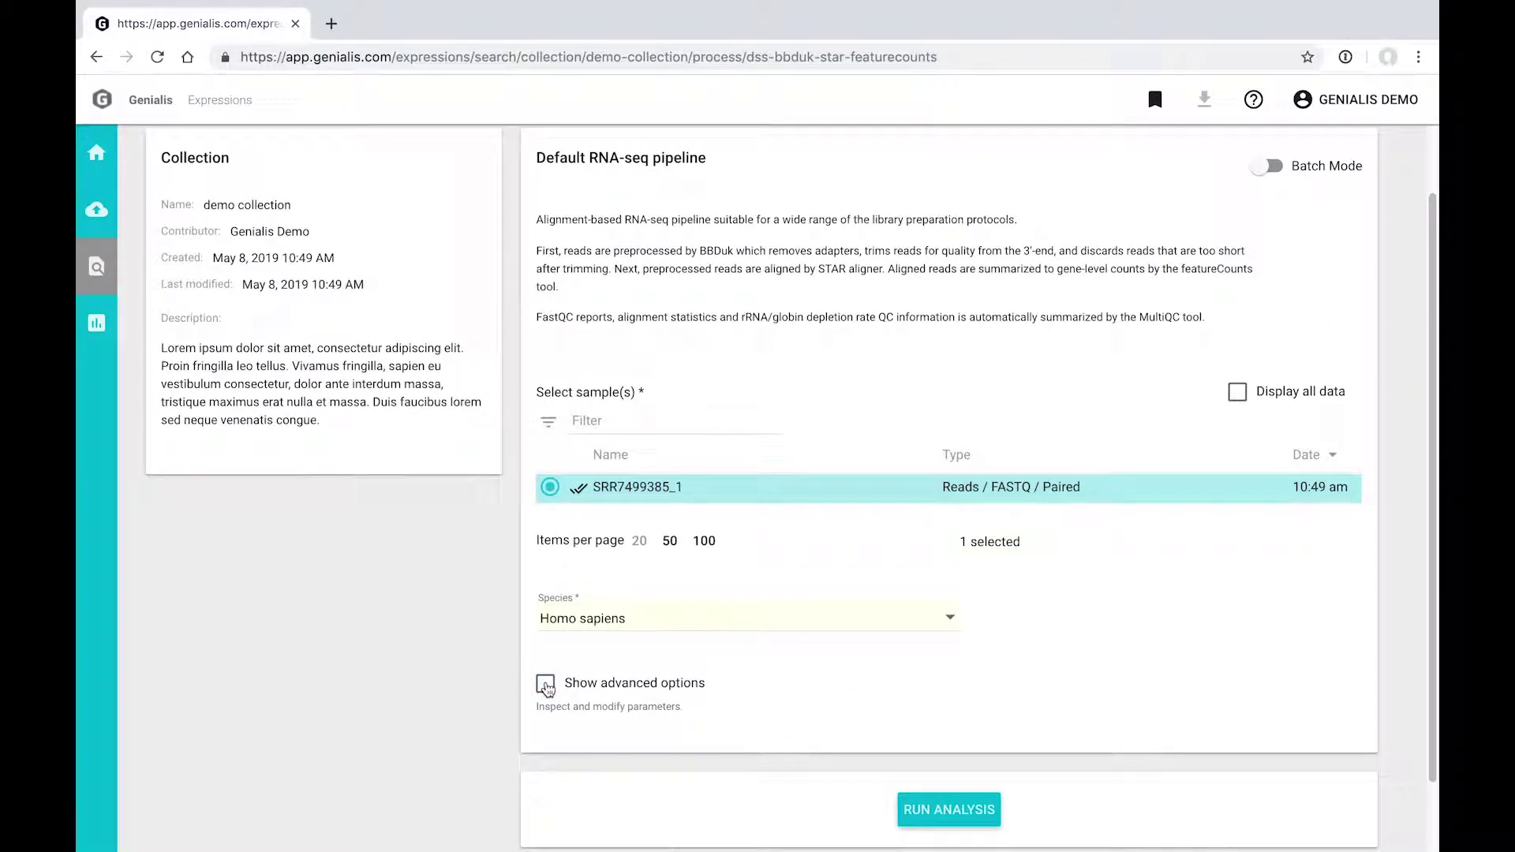
click(937, 816)
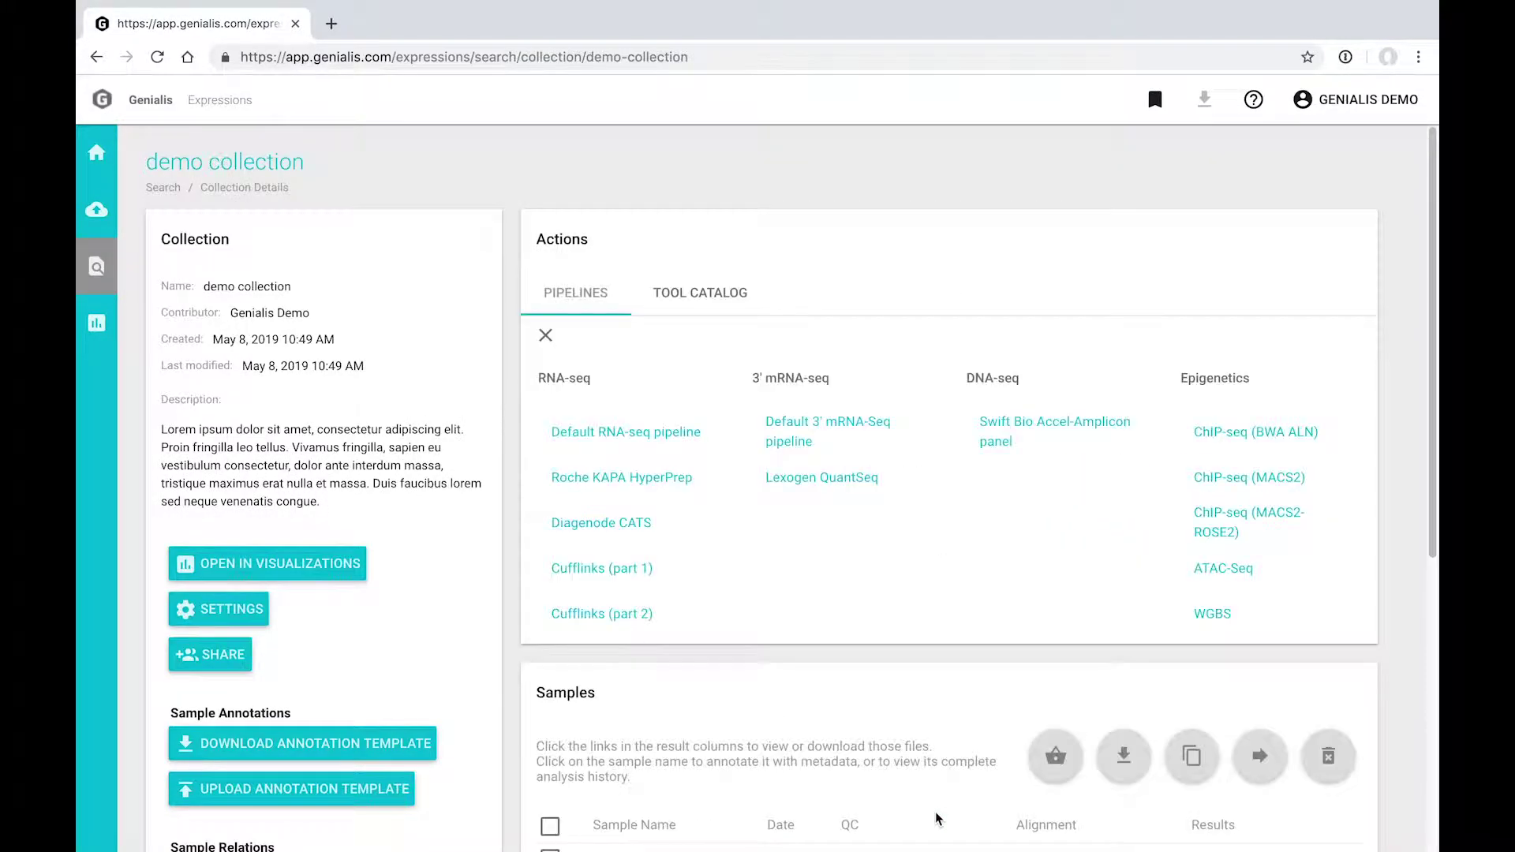
click(548, 338)
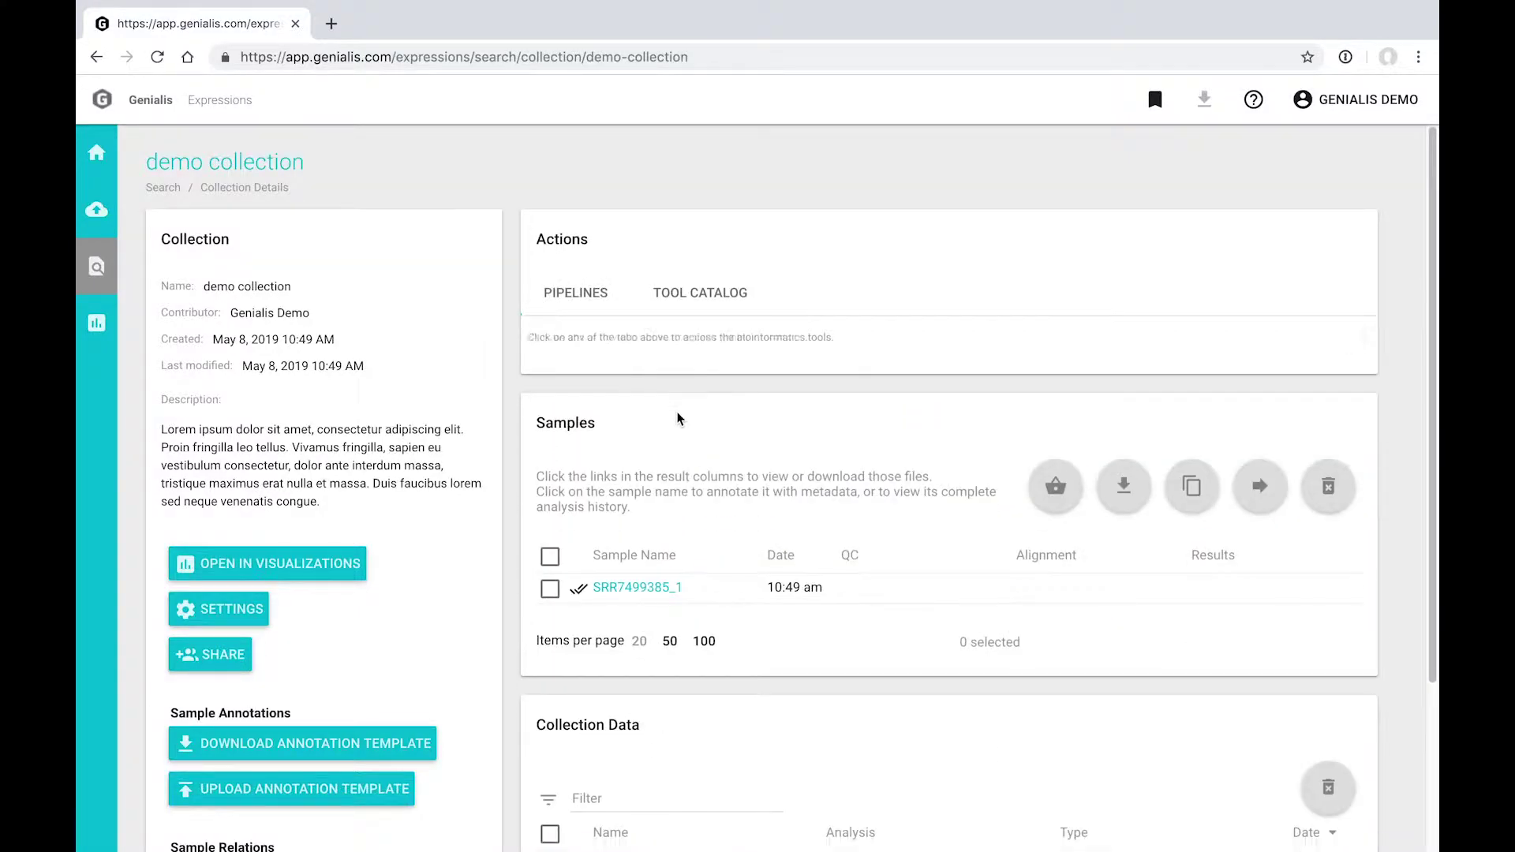
Scroll the demo collection page to check on the sample still processing.
scroll(676, 420, down, 2)
mouse_move(581, 734)
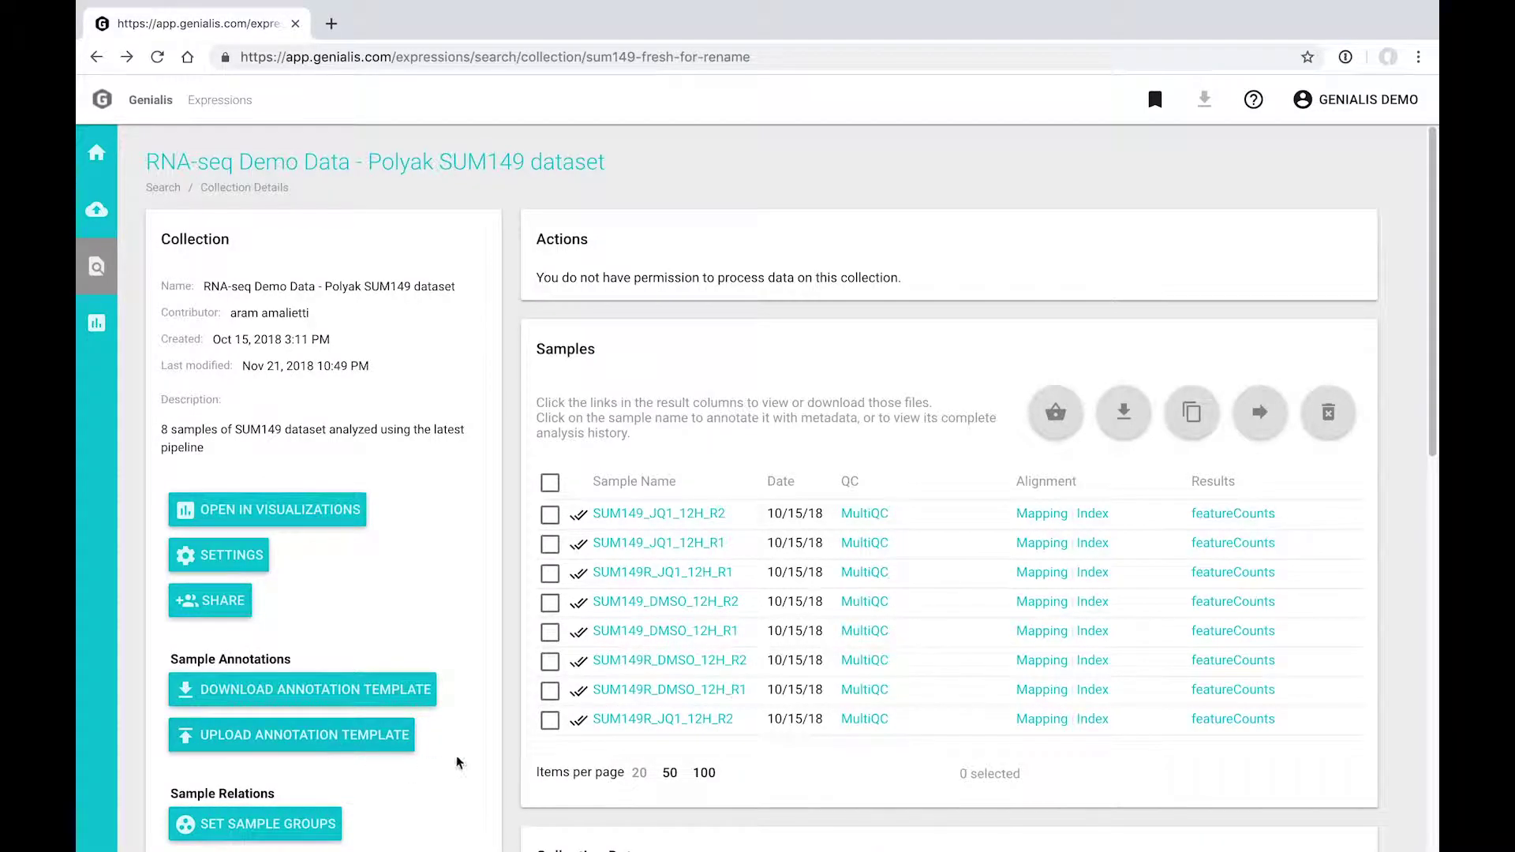
Inspect sample SUM149_JQ1_12H_R2 and the SUM149 dataset's sample groups and relations.
click(624, 514)
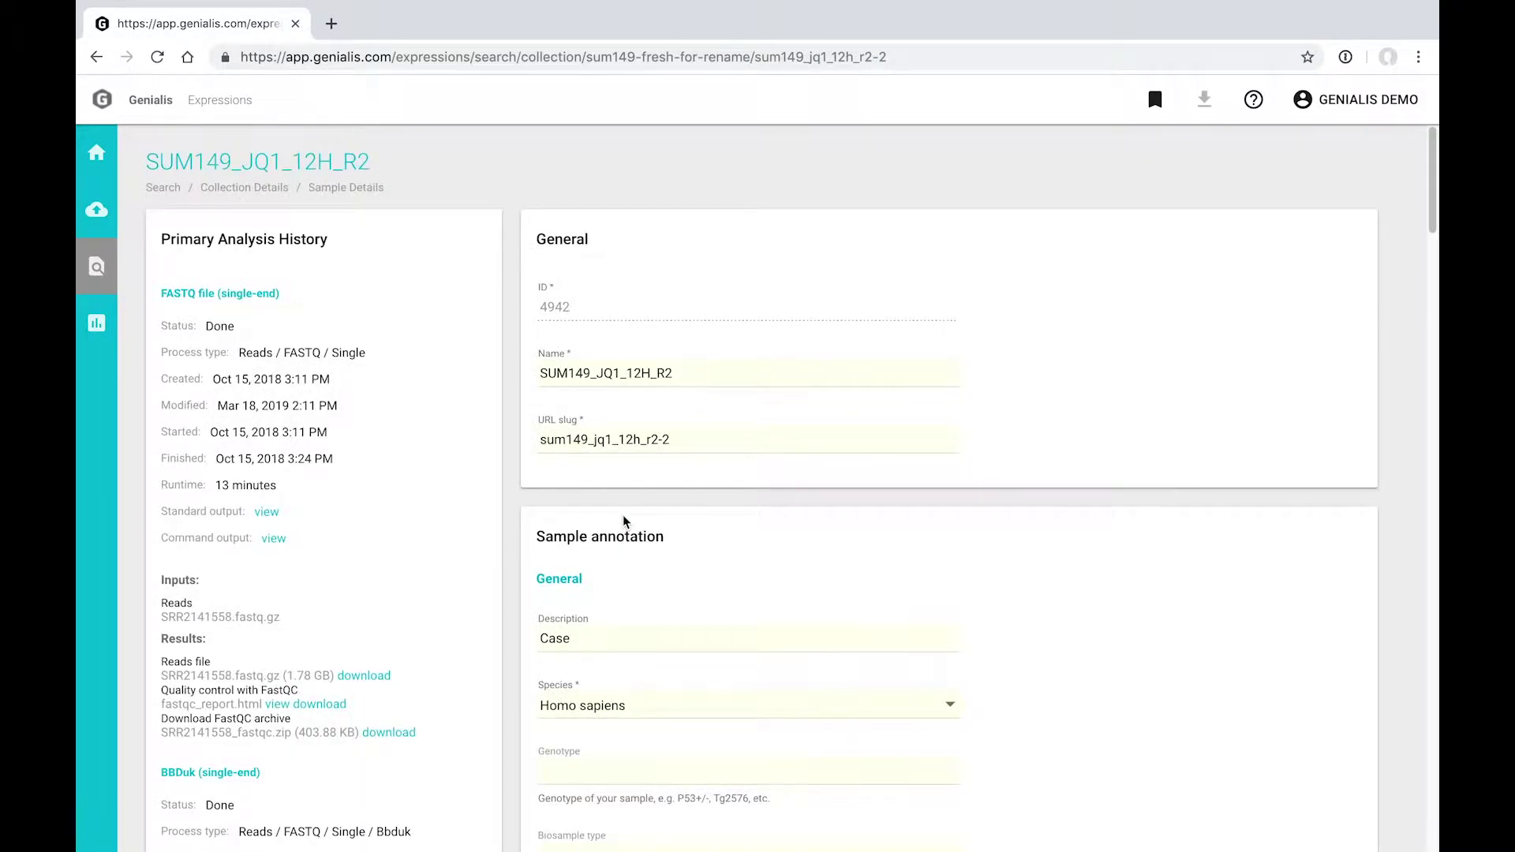
key(alt+Left)
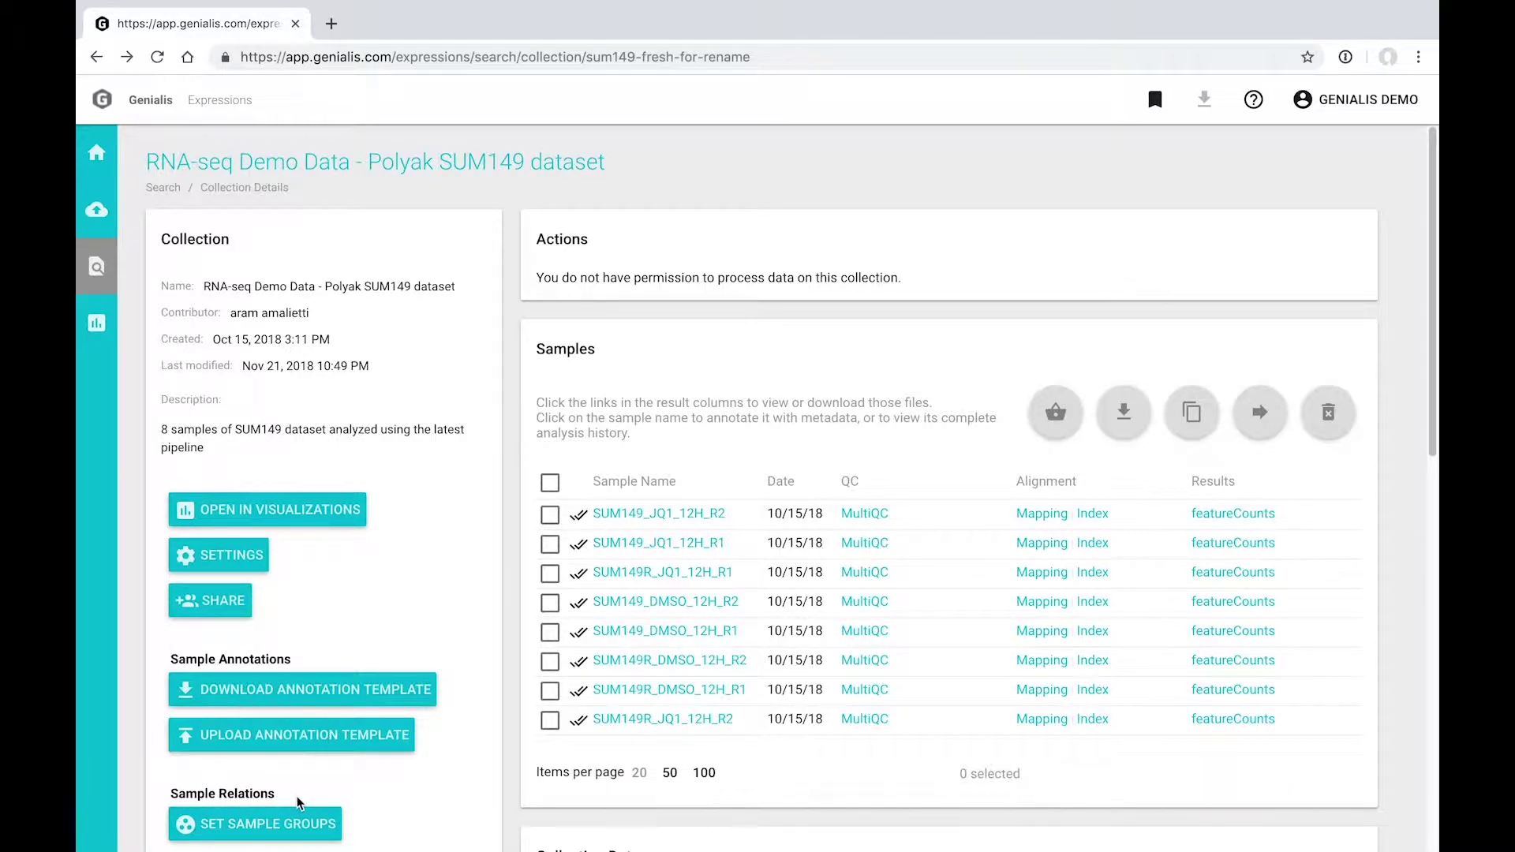
click(293, 822)
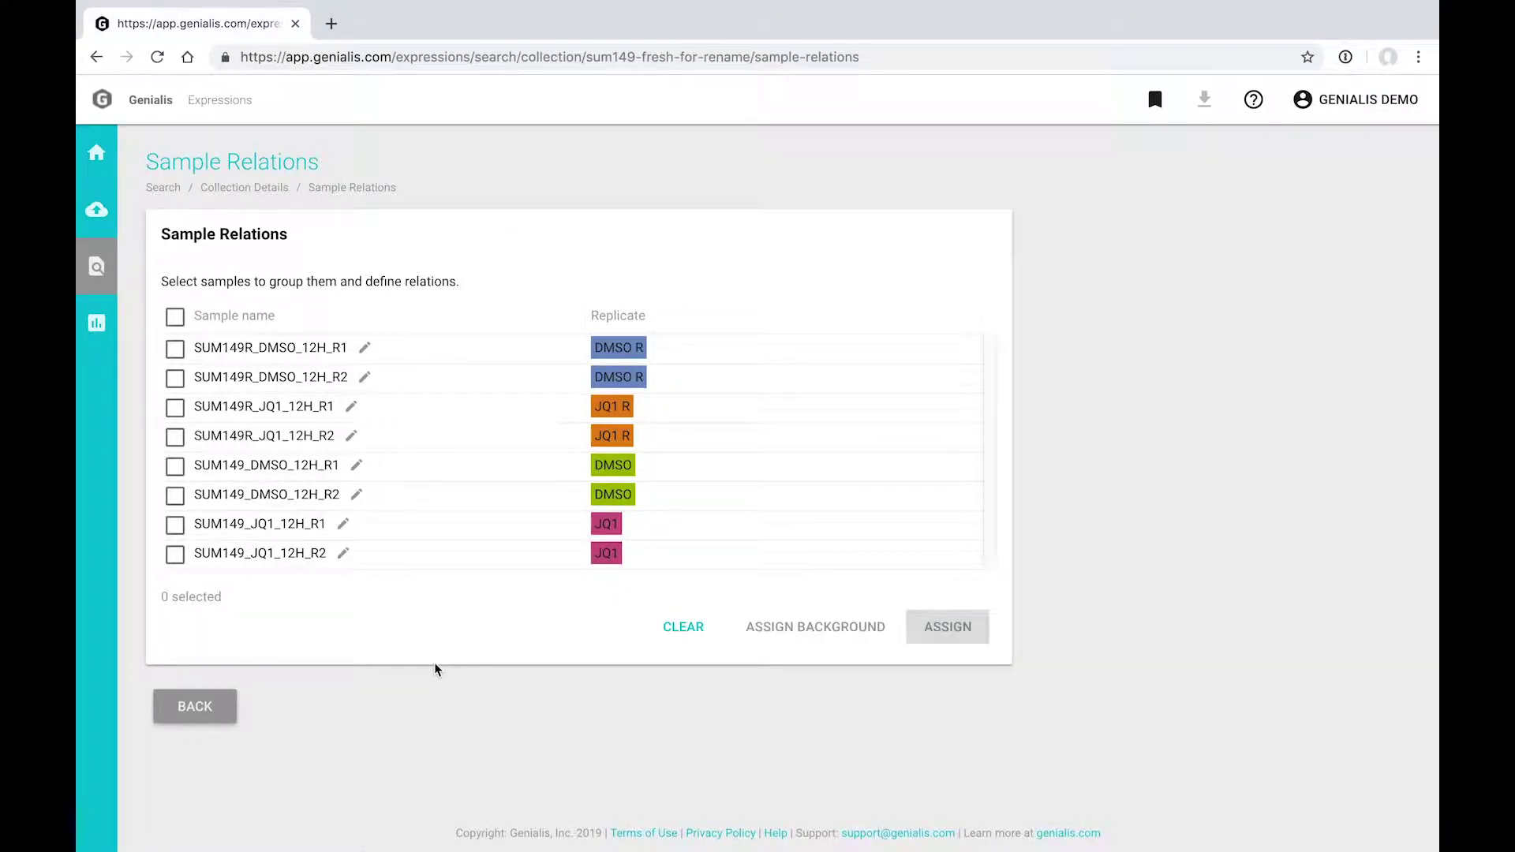
click(96, 266)
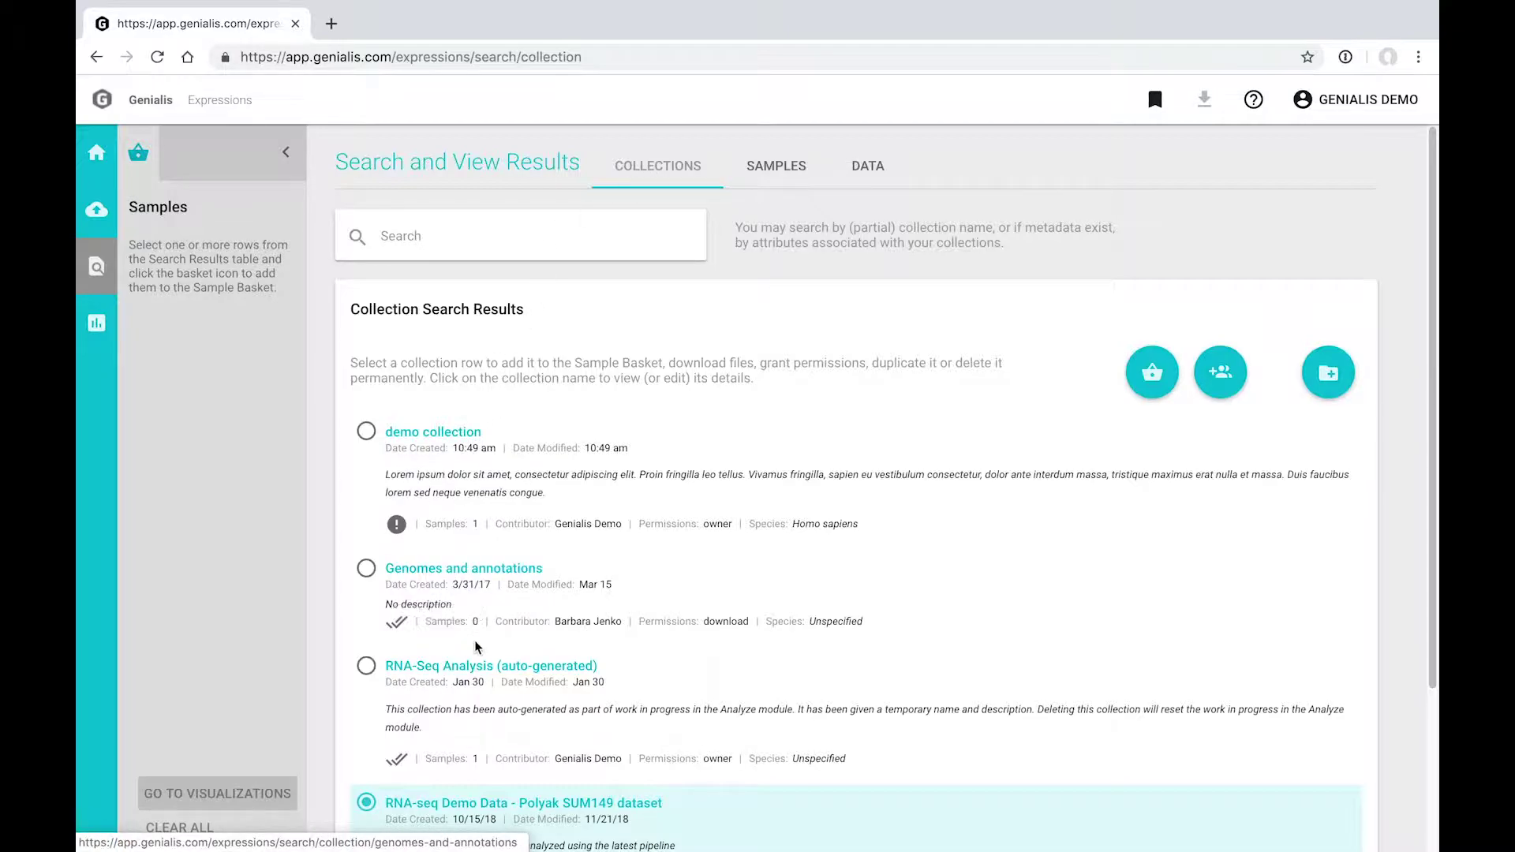
View demo collection's permissions without changes, then basket the RNA-seq Demo Data collection's 8 samples.
click(367, 432)
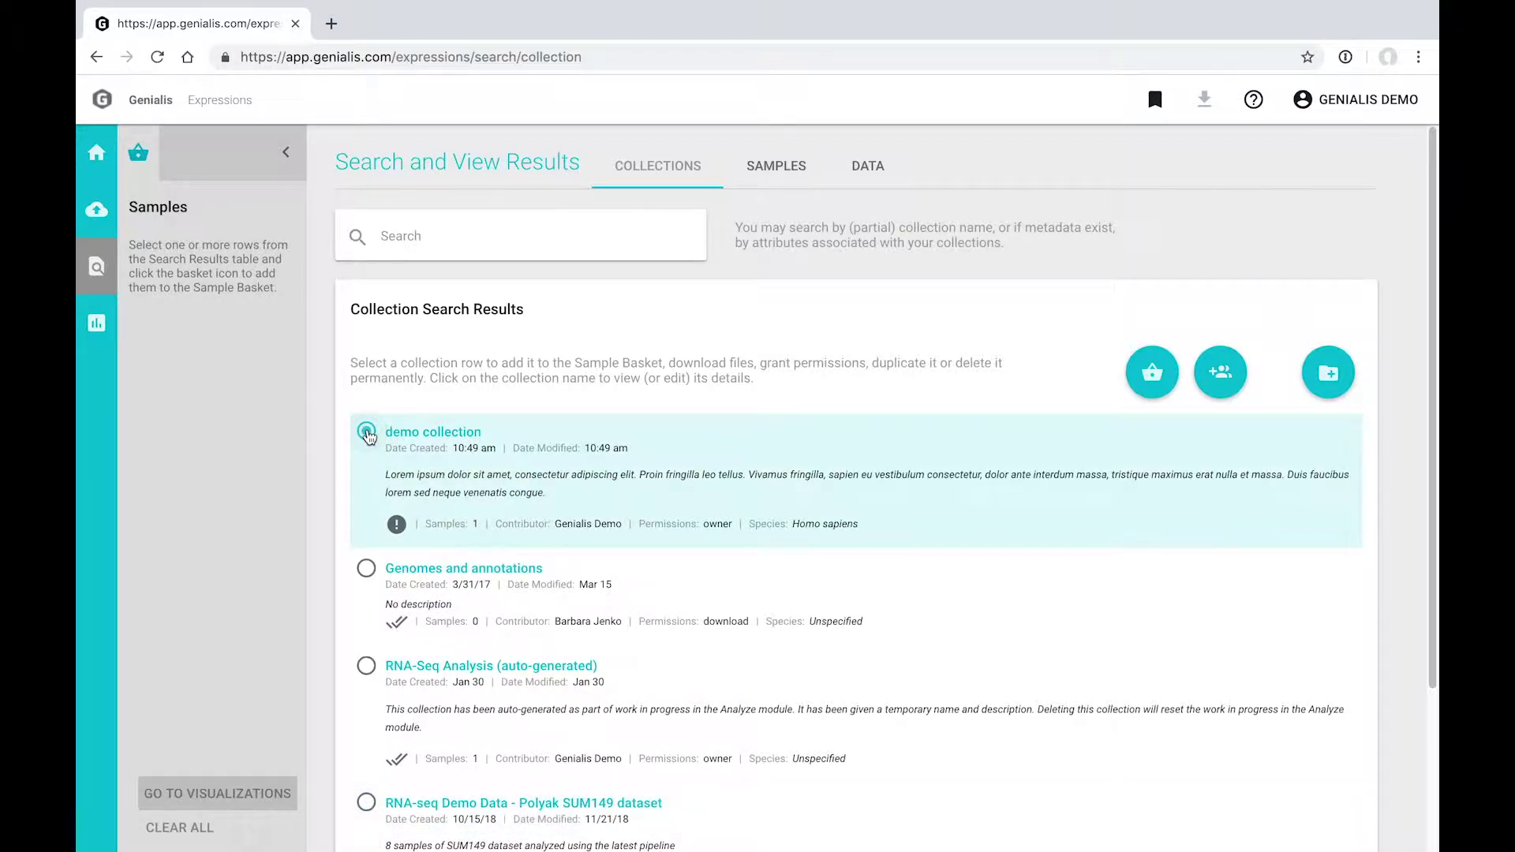
click(1217, 379)
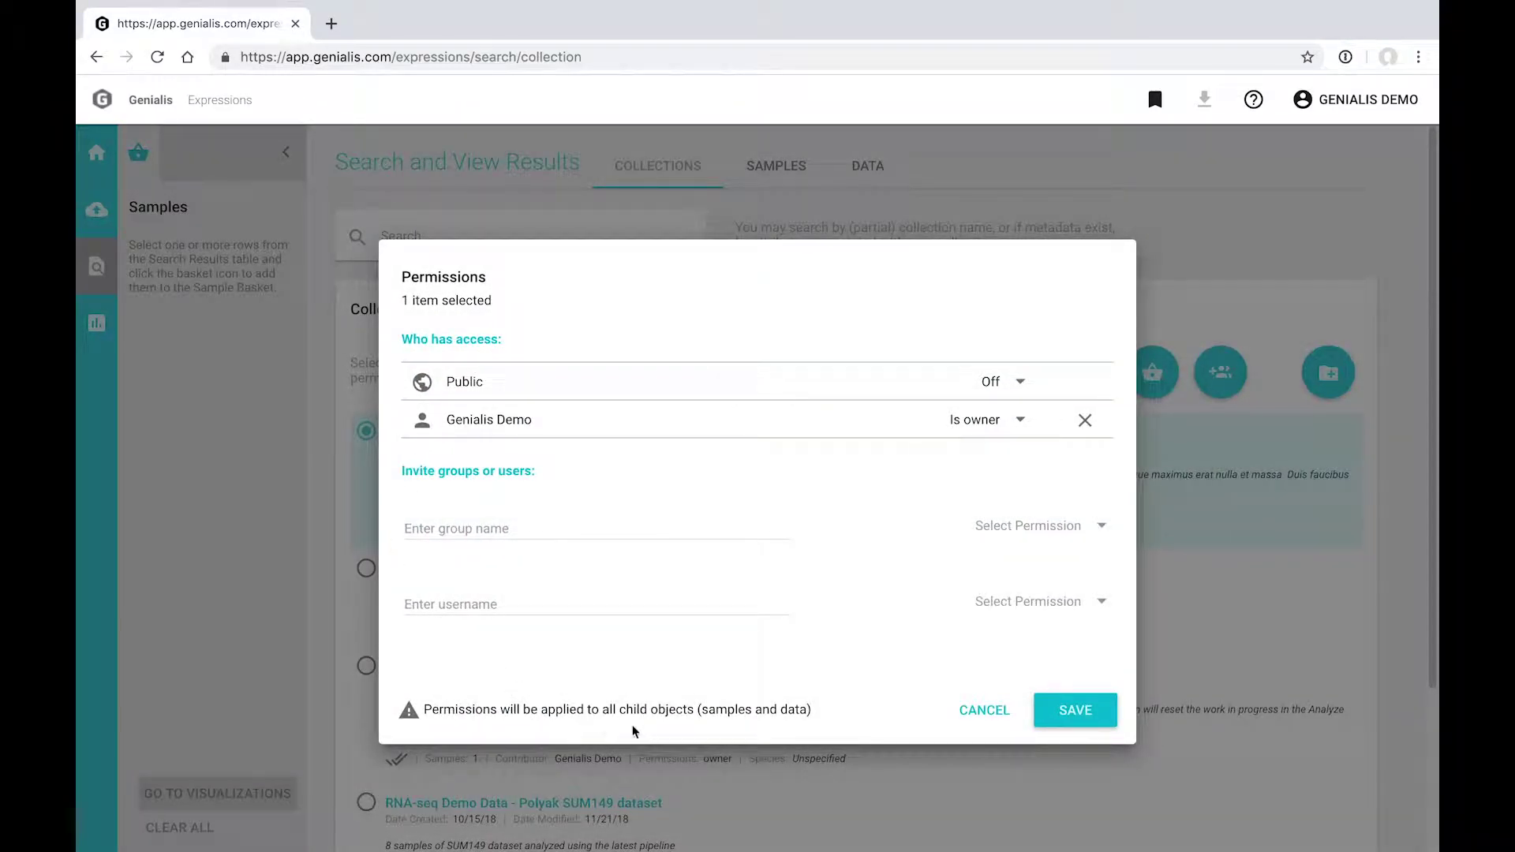
click(975, 715)
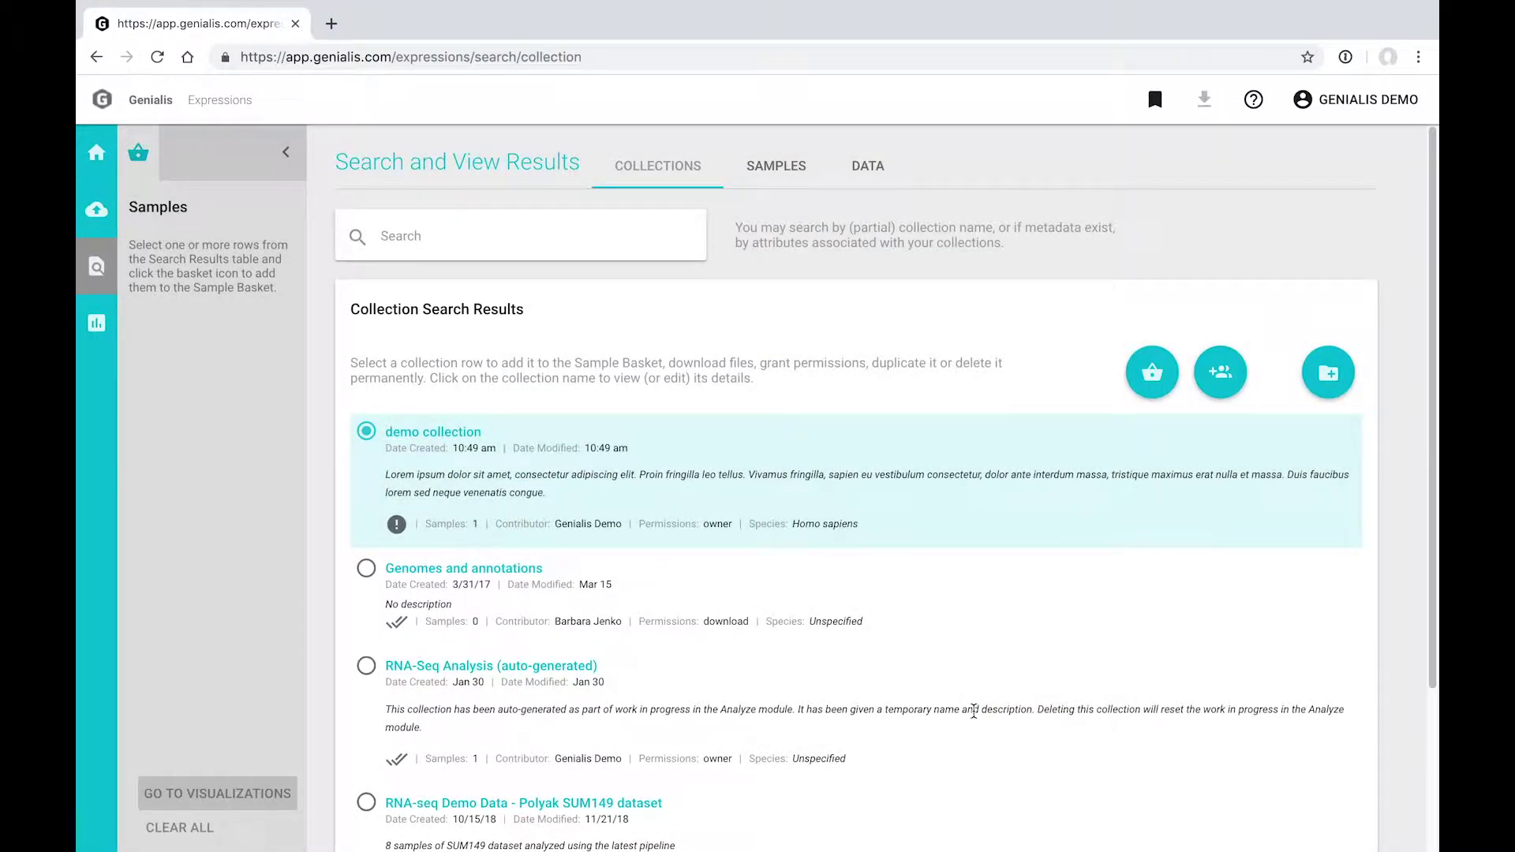
click(367, 804)
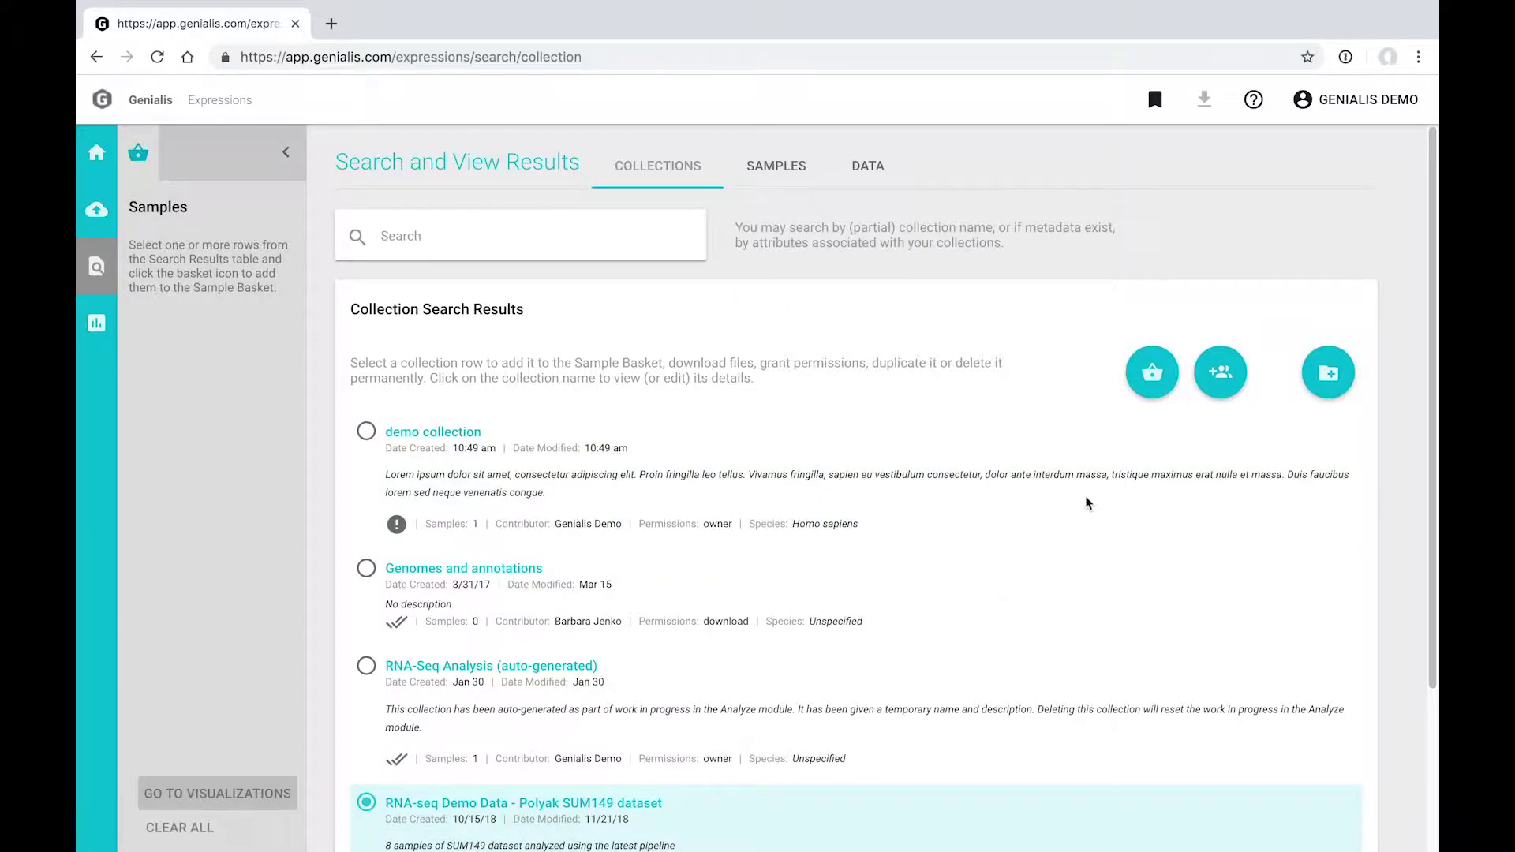
click(1152, 373)
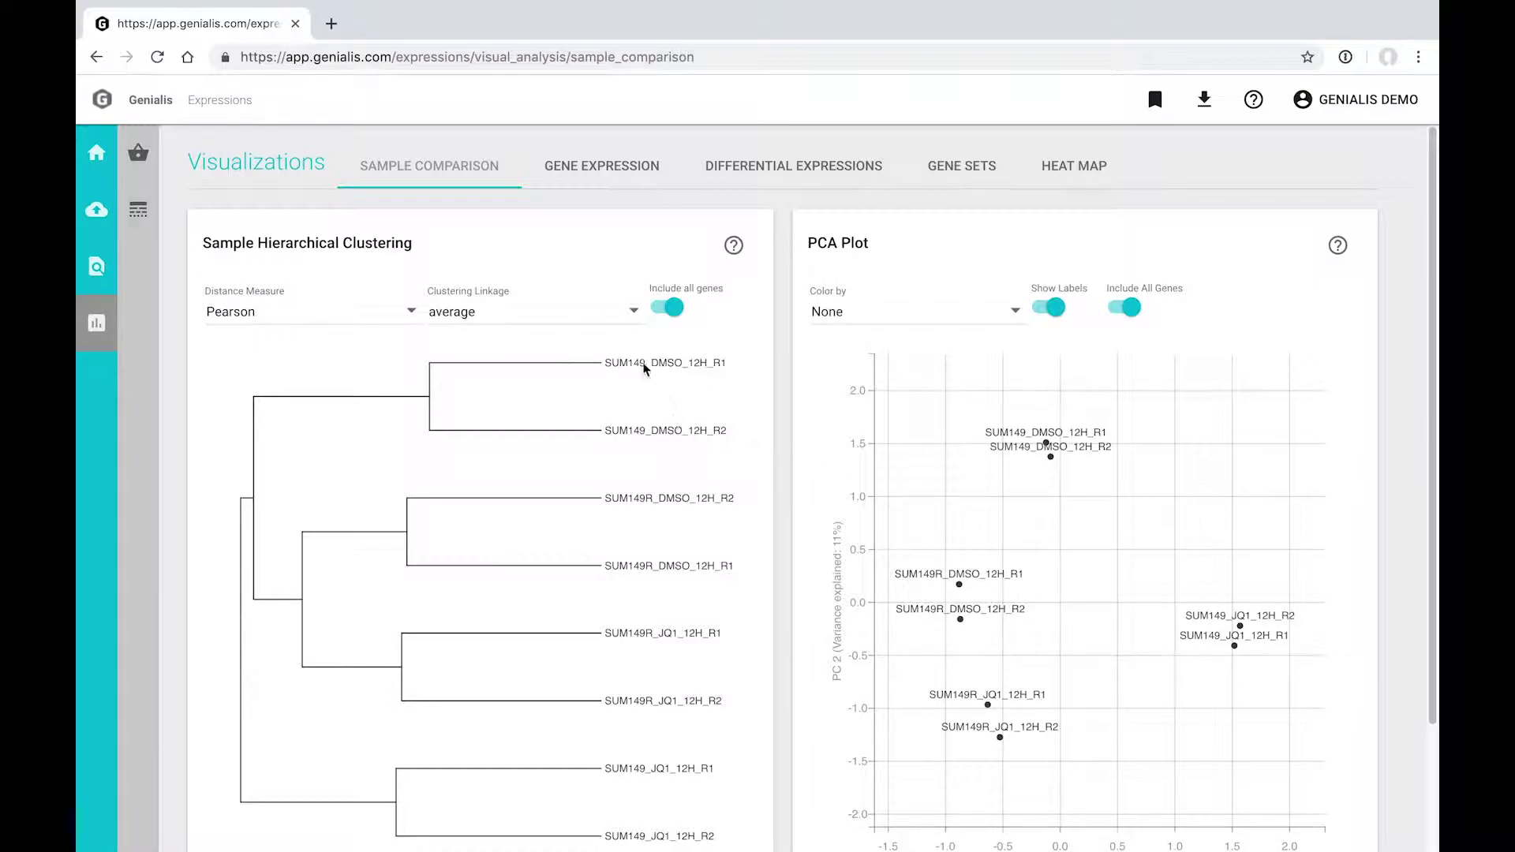
Chart GPI, CCND1, MYC and HEXIM1 expression and view CCND1 and HEXIM1 gene information.
click(604, 172)
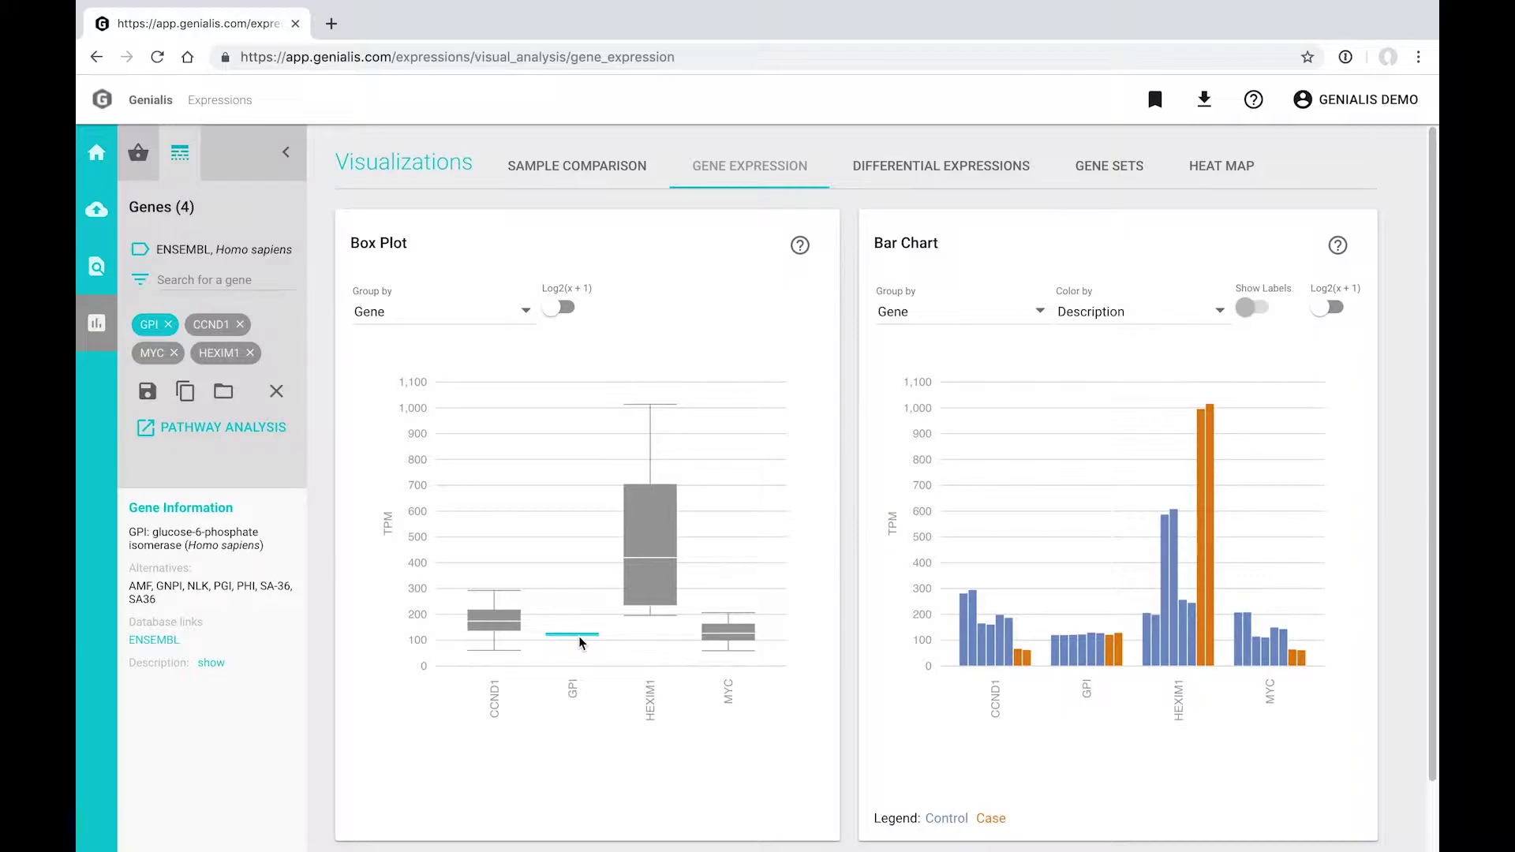
click(210, 325)
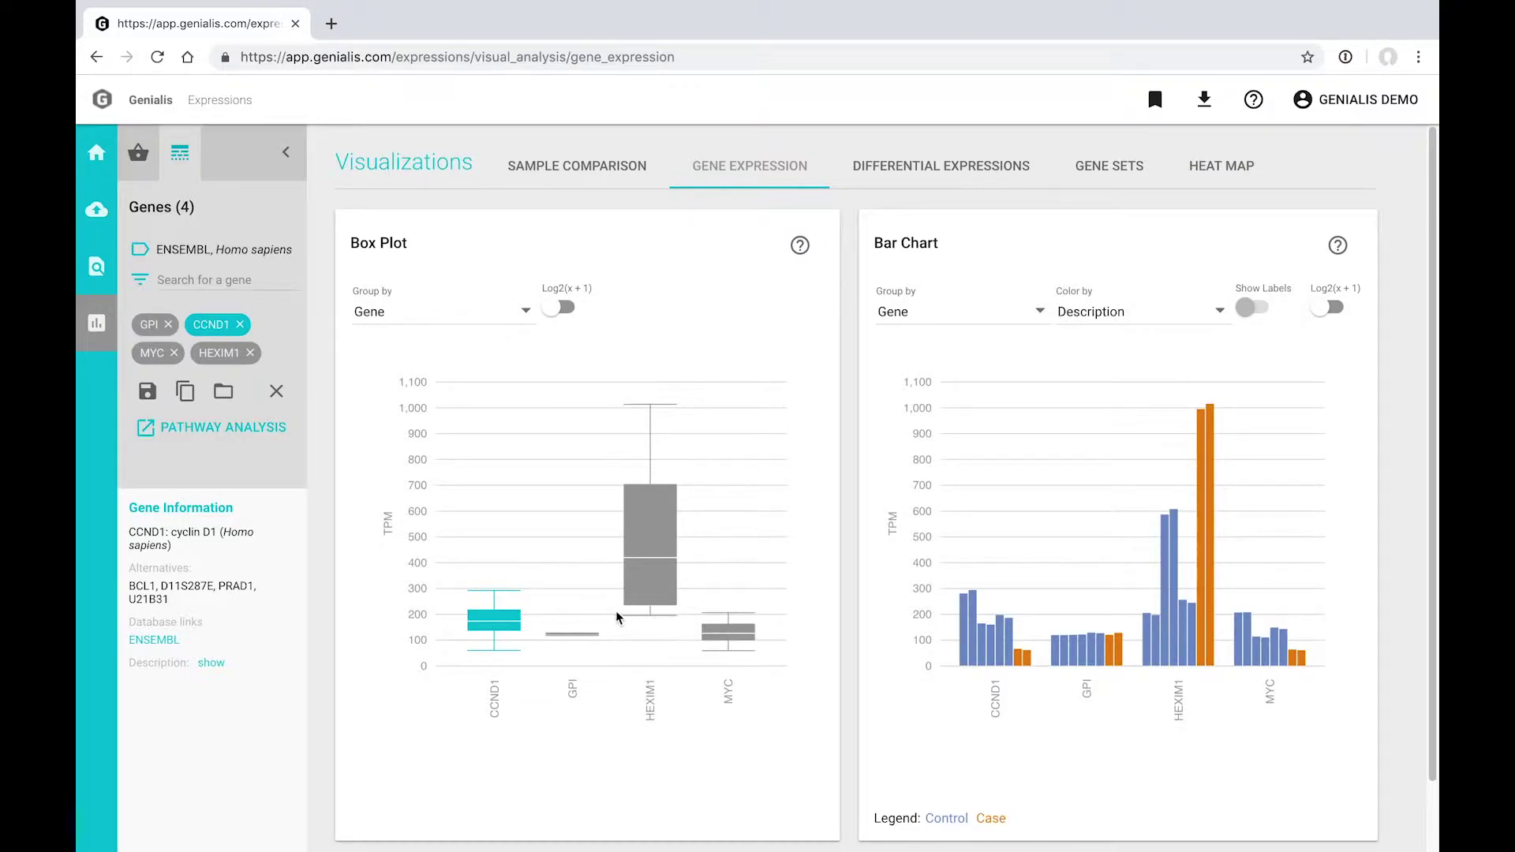
mouse_move(505, 624)
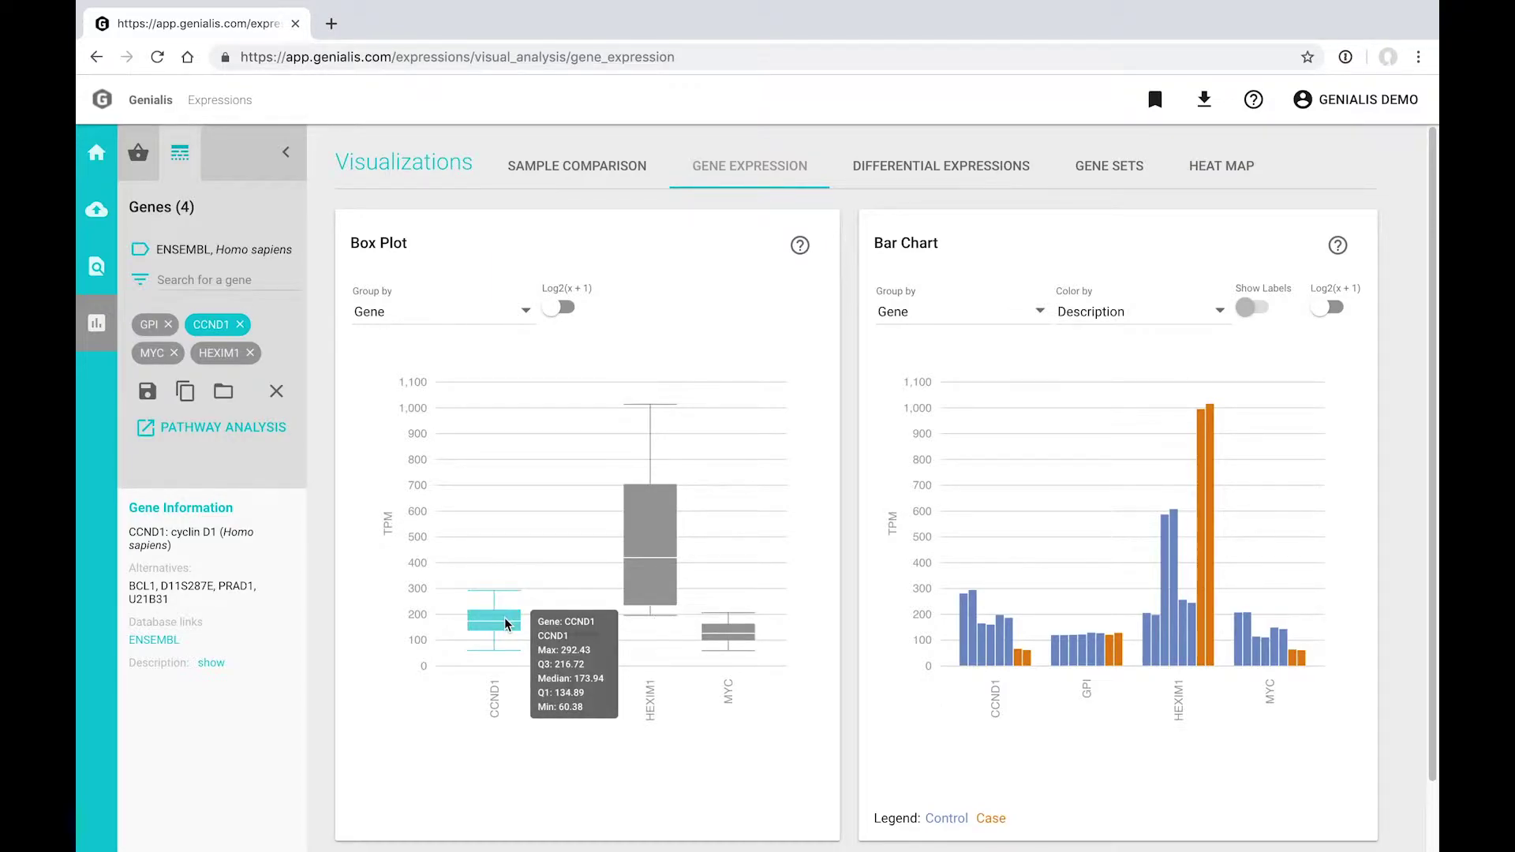
click(224, 353)
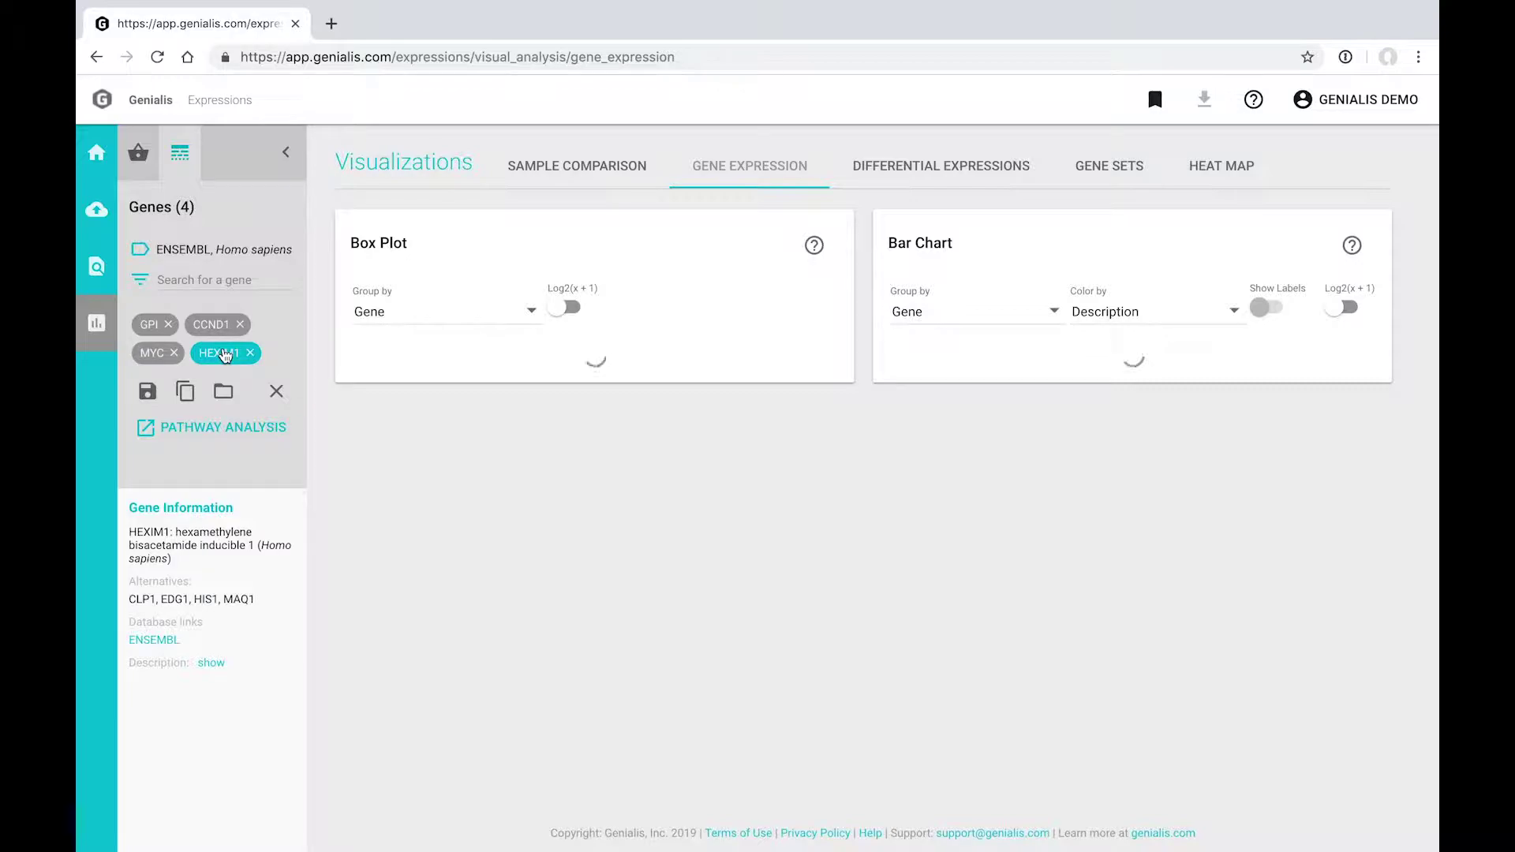
mouse_move(652, 584)
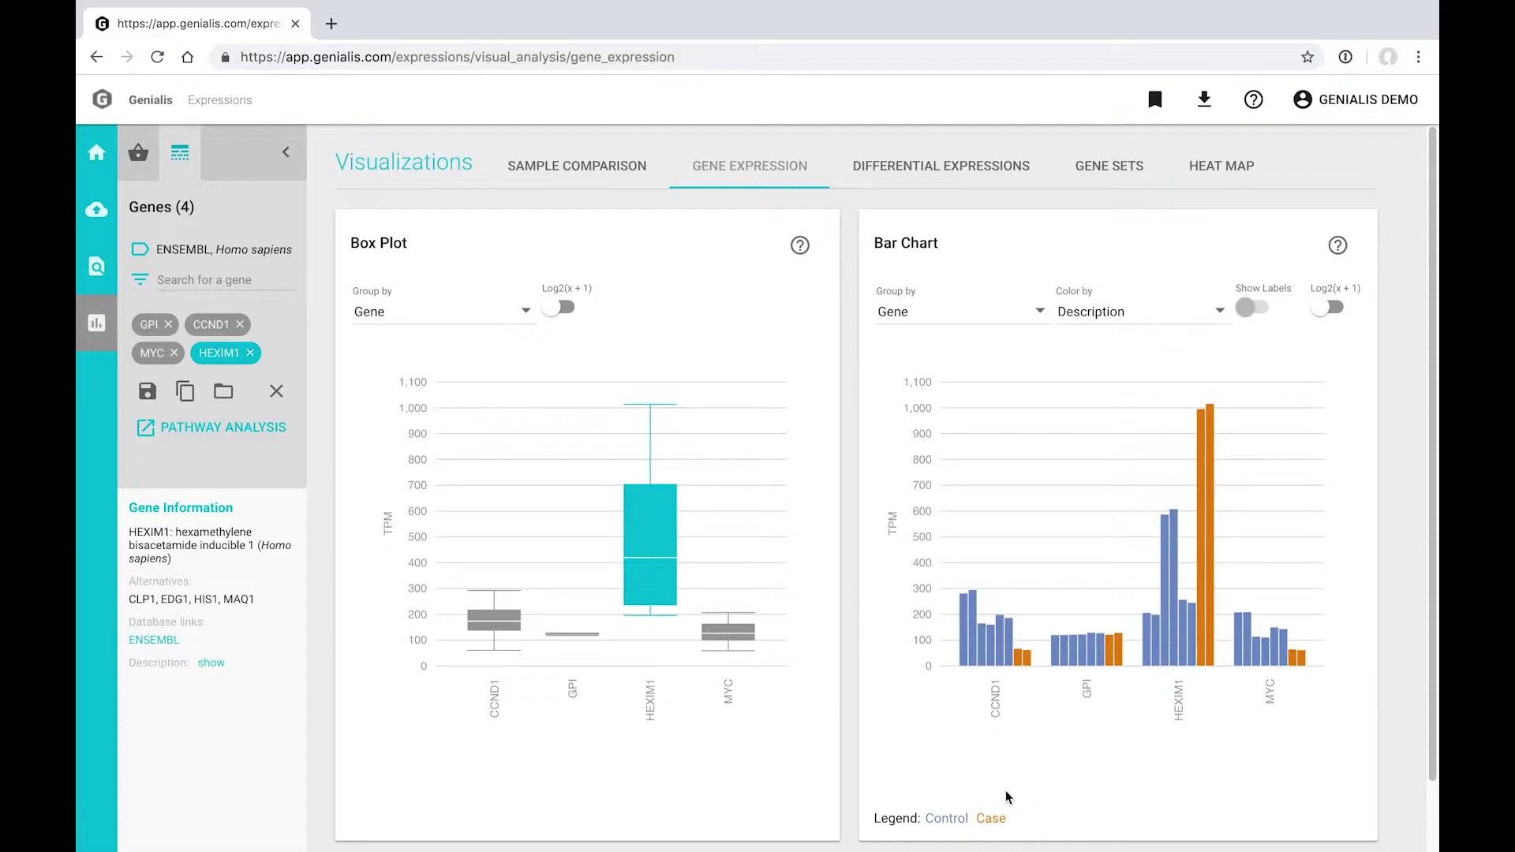
click(953, 169)
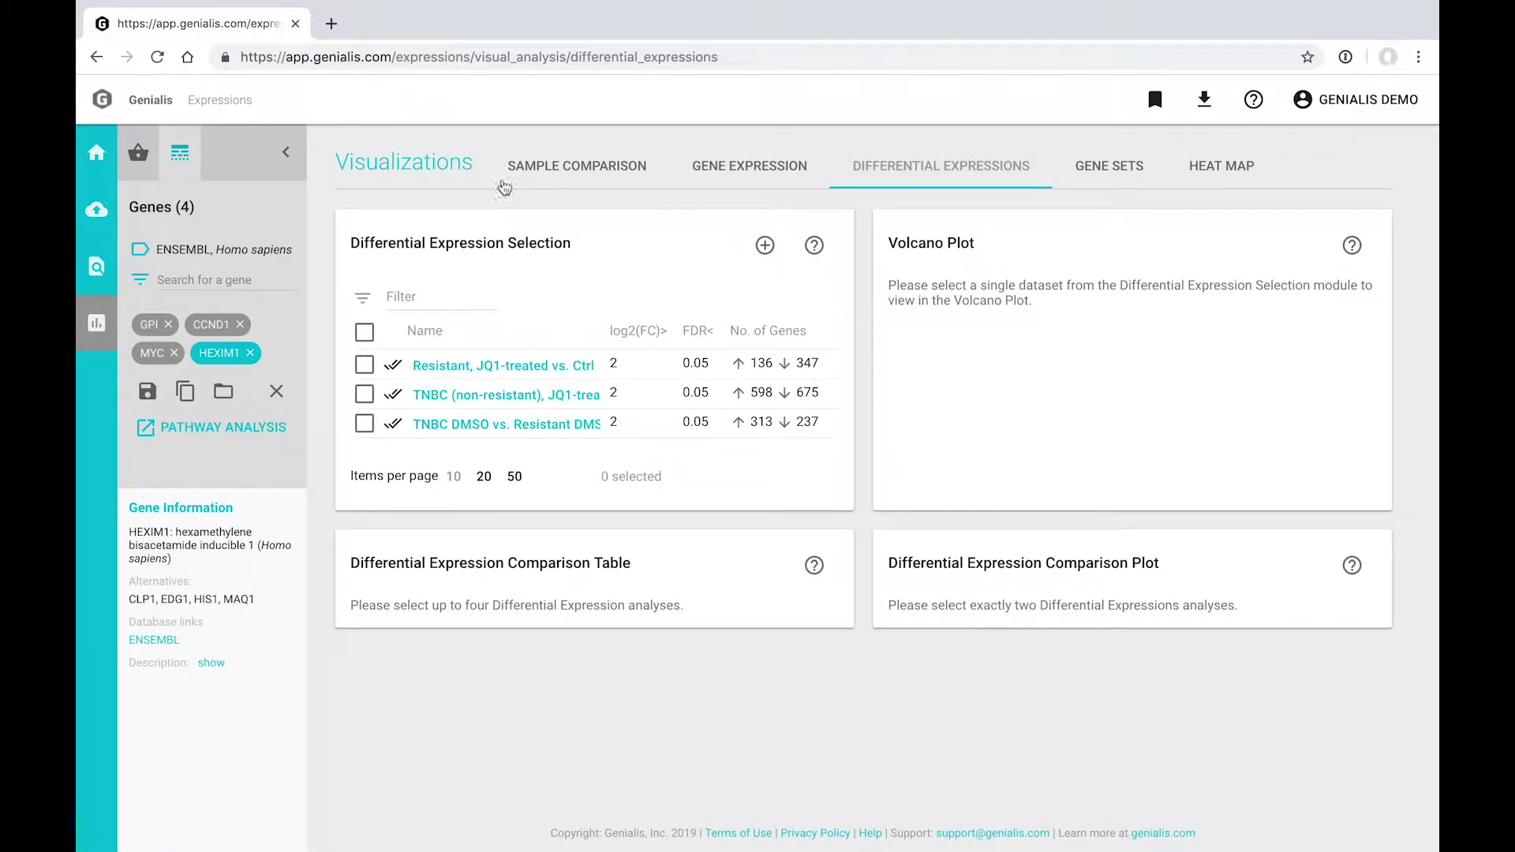
Box-select down-regulated points in the TNBC (non-resistant) JQ1 vs. Ctrl volcano plot, keeping all 548 genes.
click(286, 153)
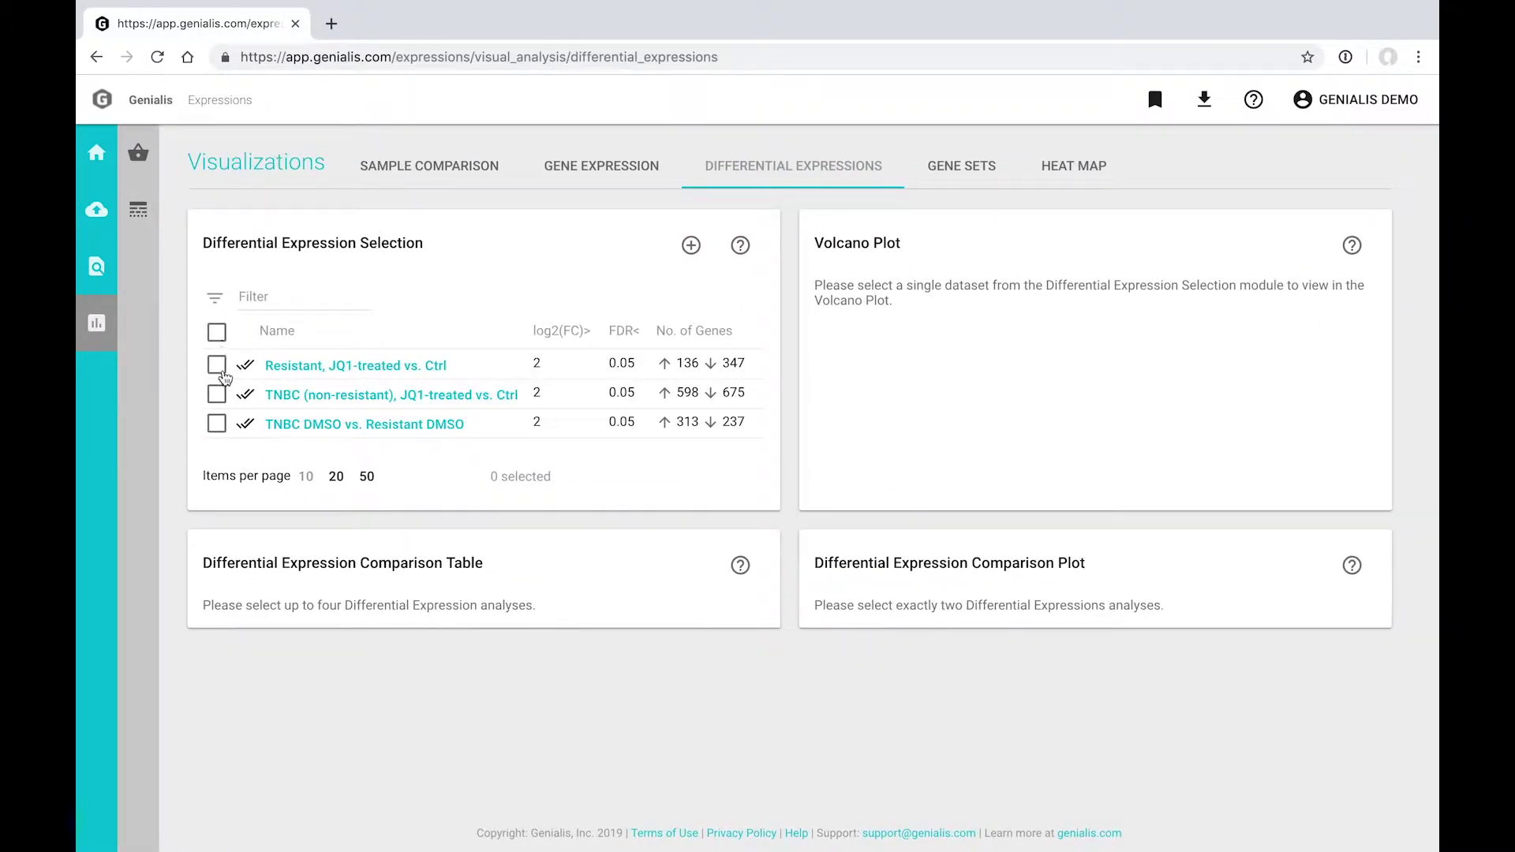
click(217, 393)
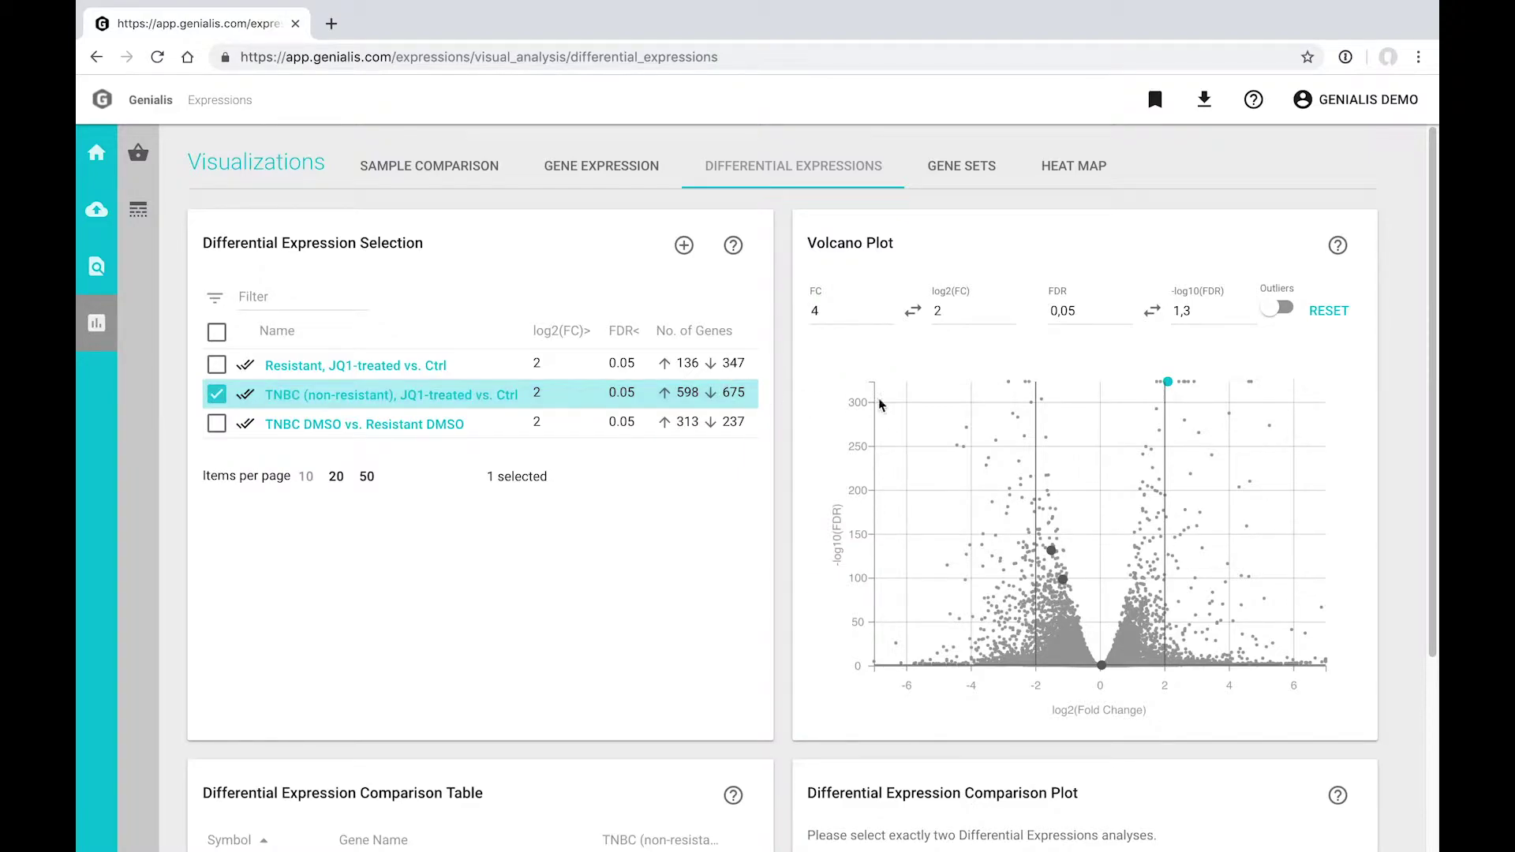
drag(874, 382, 1035, 670)
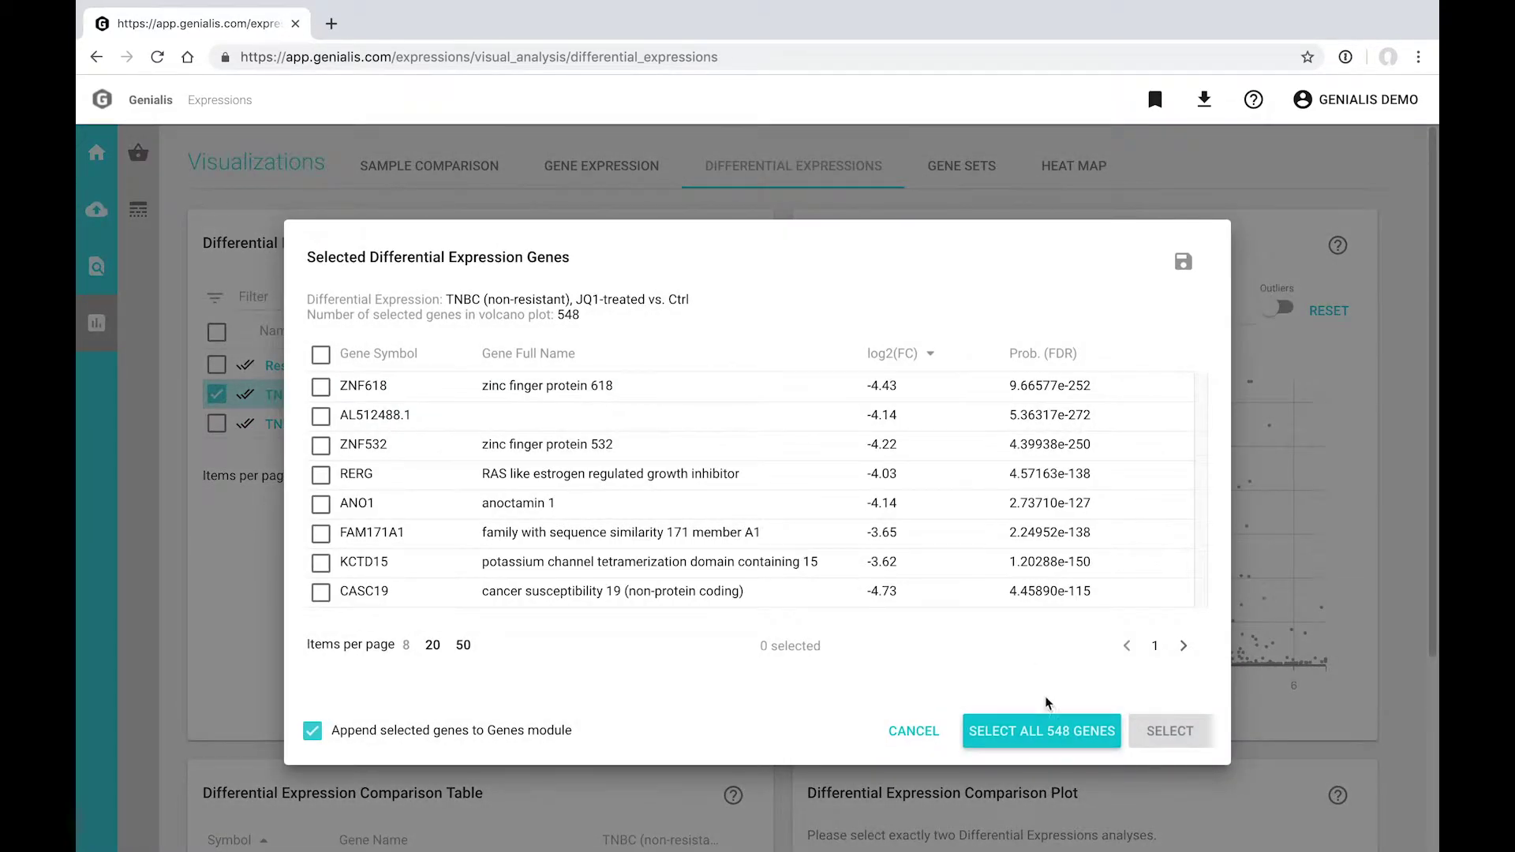
click(1048, 733)
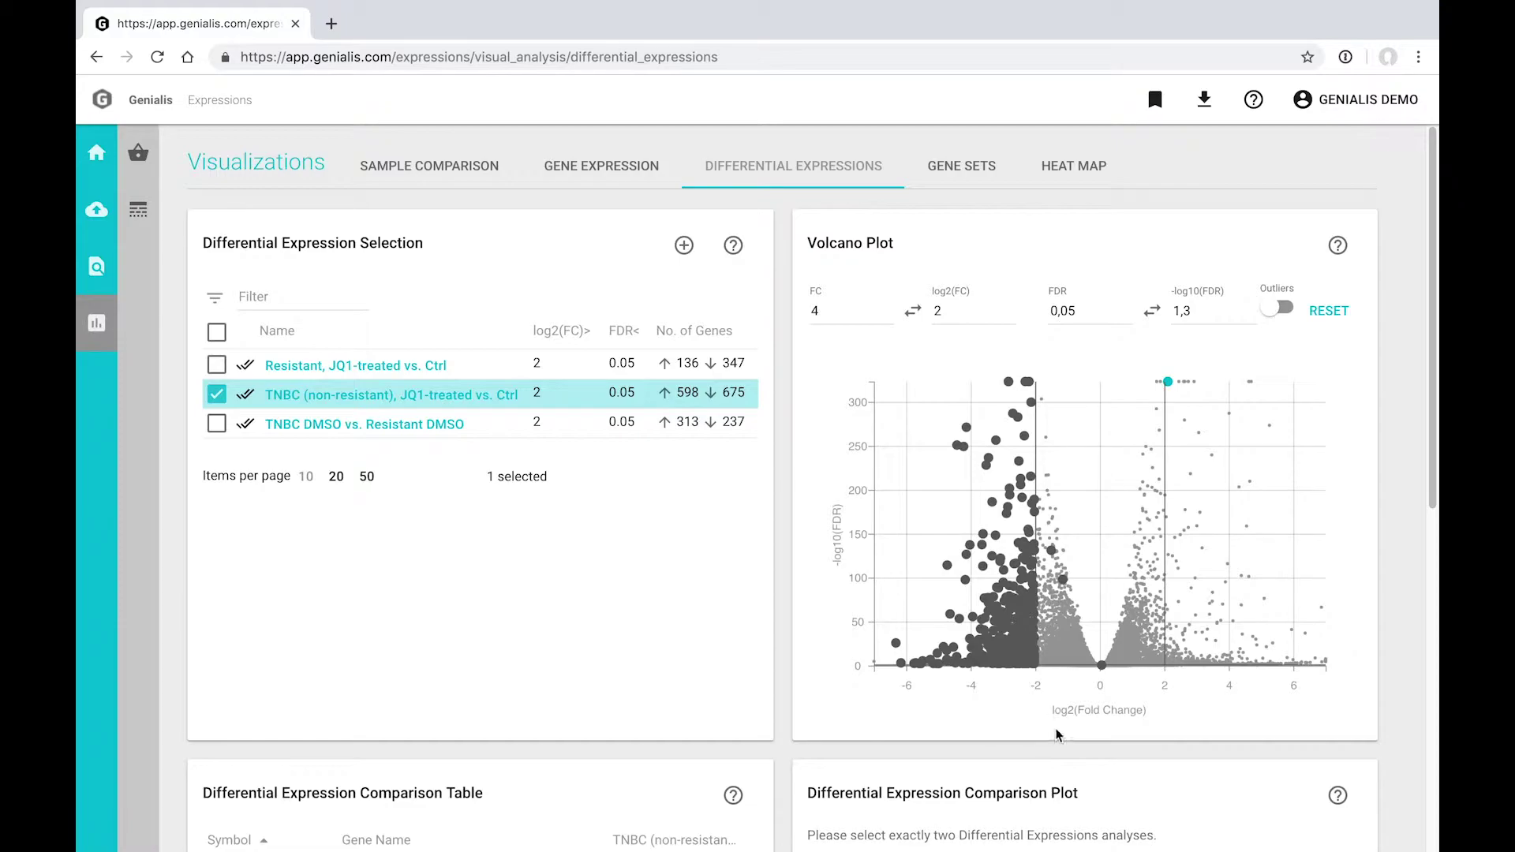
click(1093, 175)
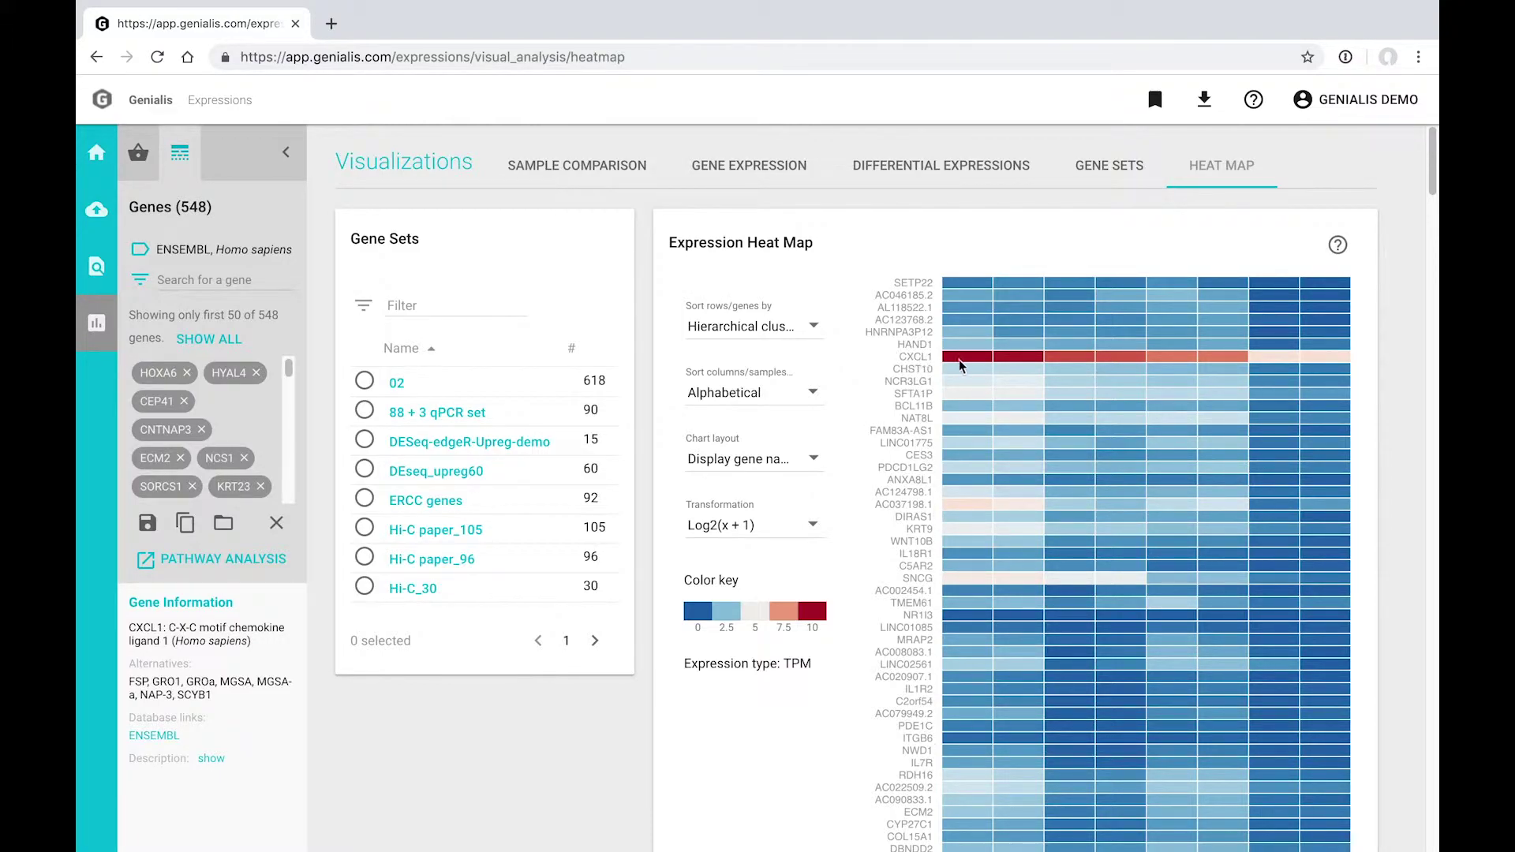
Expand CXCL1's full gene description and highlight the sentences on its aberrant expression.
mouse_move(1322, 365)
click(211, 759)
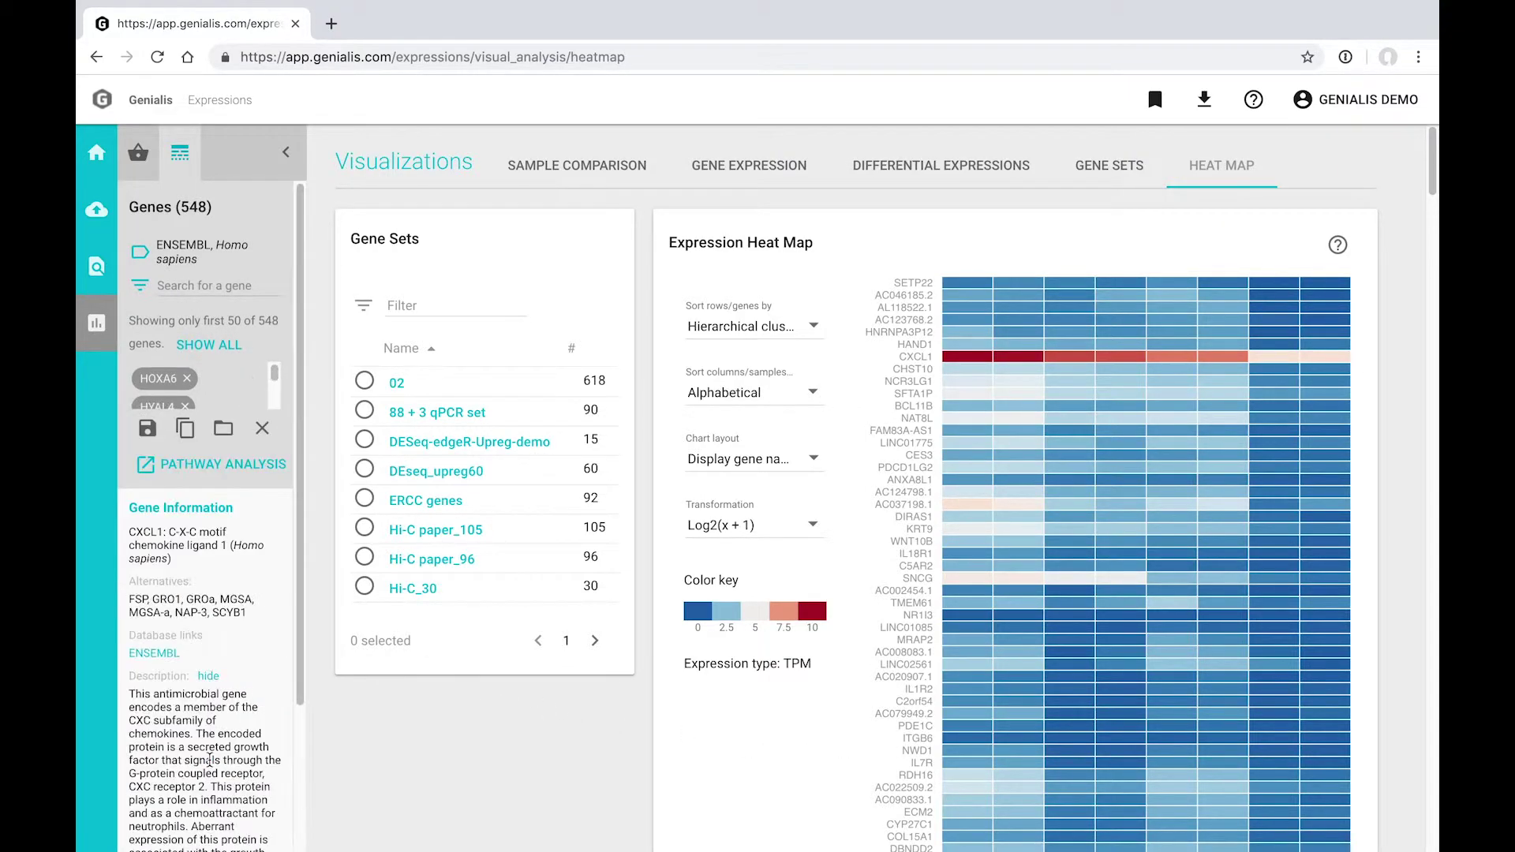
scroll(214, 692, down, 3)
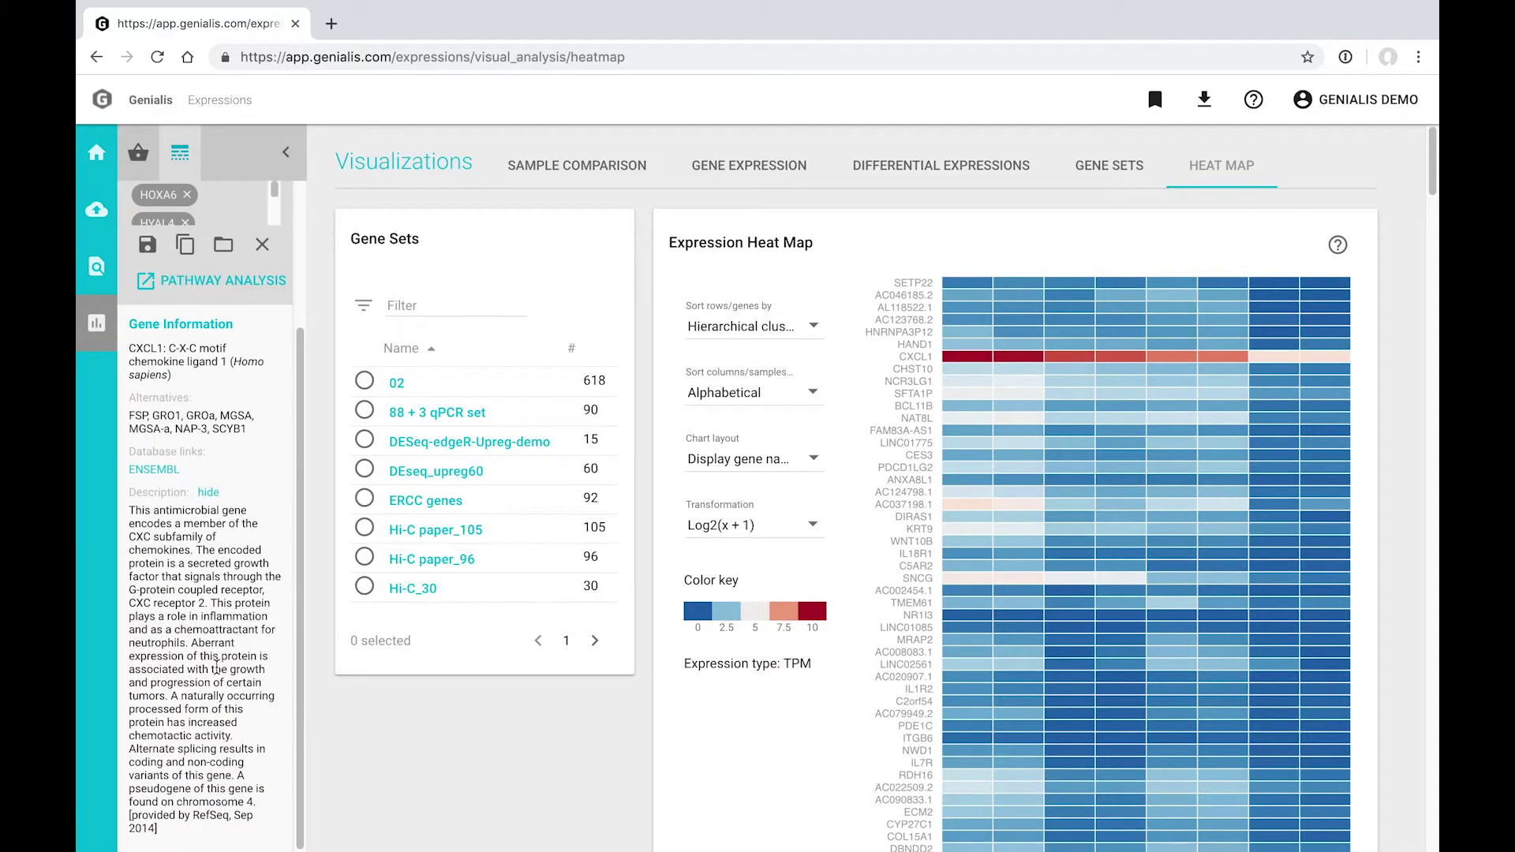
drag(192, 640, 228, 738)
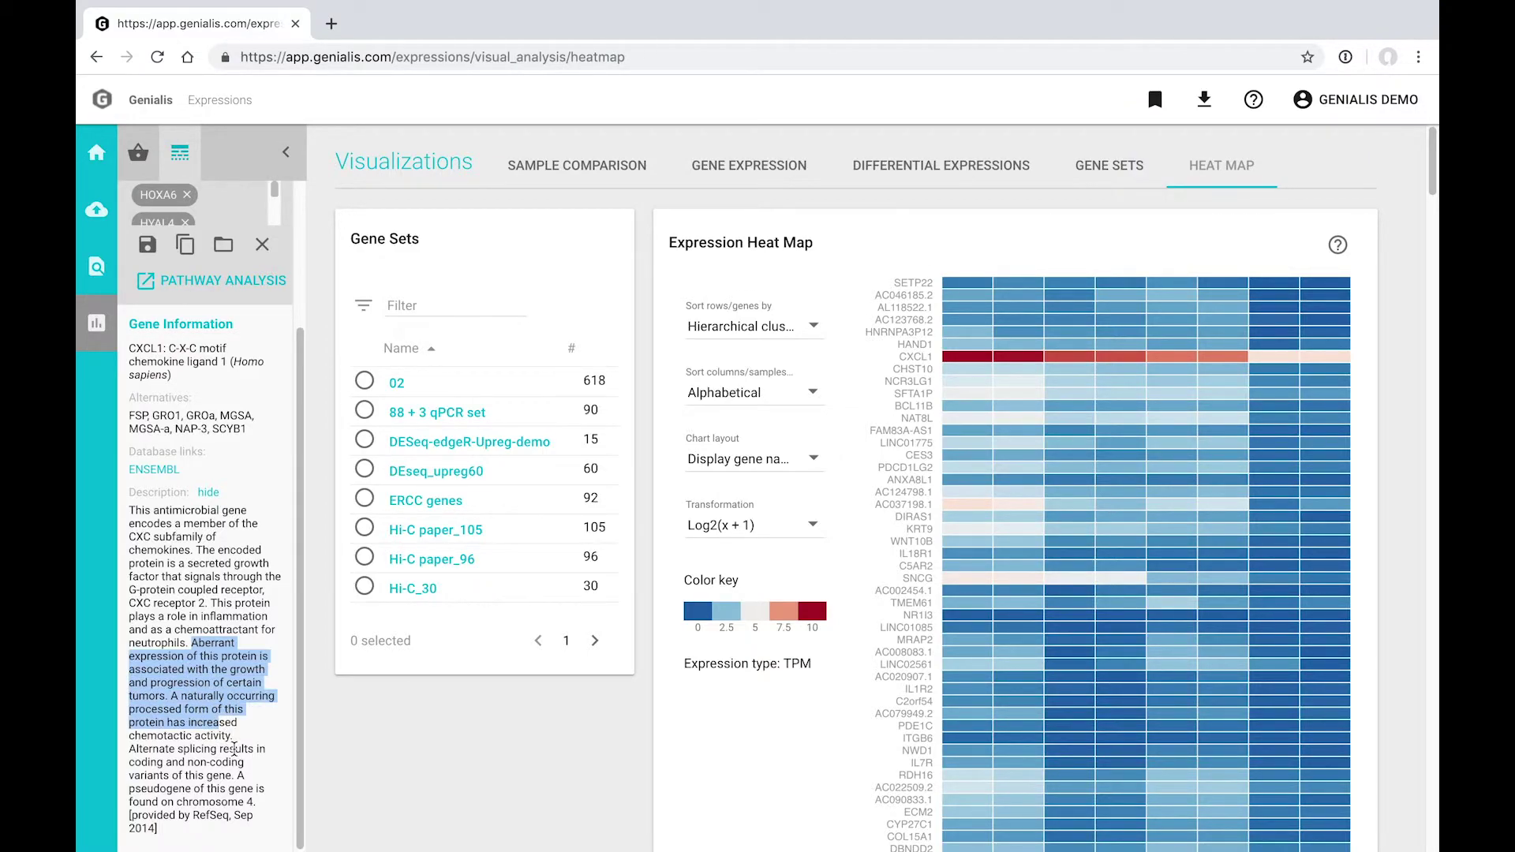